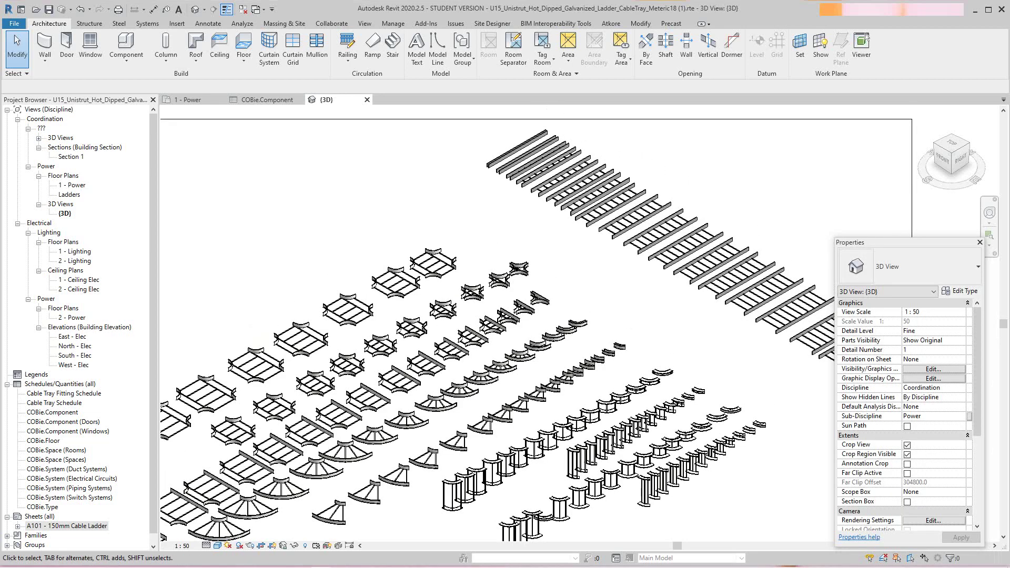
Step: Examine the cable ladder fittings in the 3D view and inspect the properties of a 300 mm wide 45° flat bend
scroll(647, 307, "down", 2)
scroll(647, 307, "up", 1)
middle_click_drag(648, 308, 632, 299)
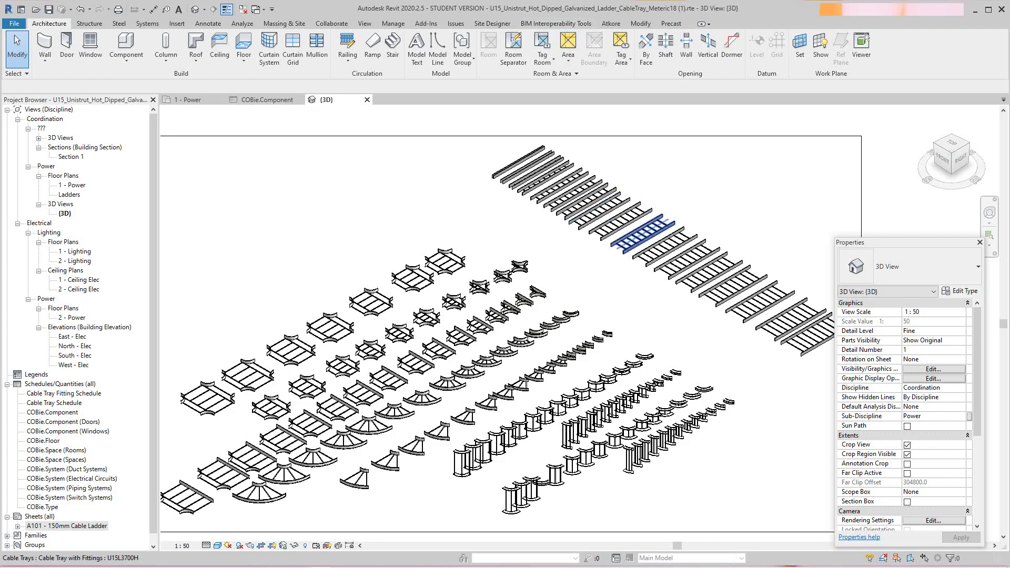
scroll(658, 384, "up", 2)
scroll(658, 383, "down", 2)
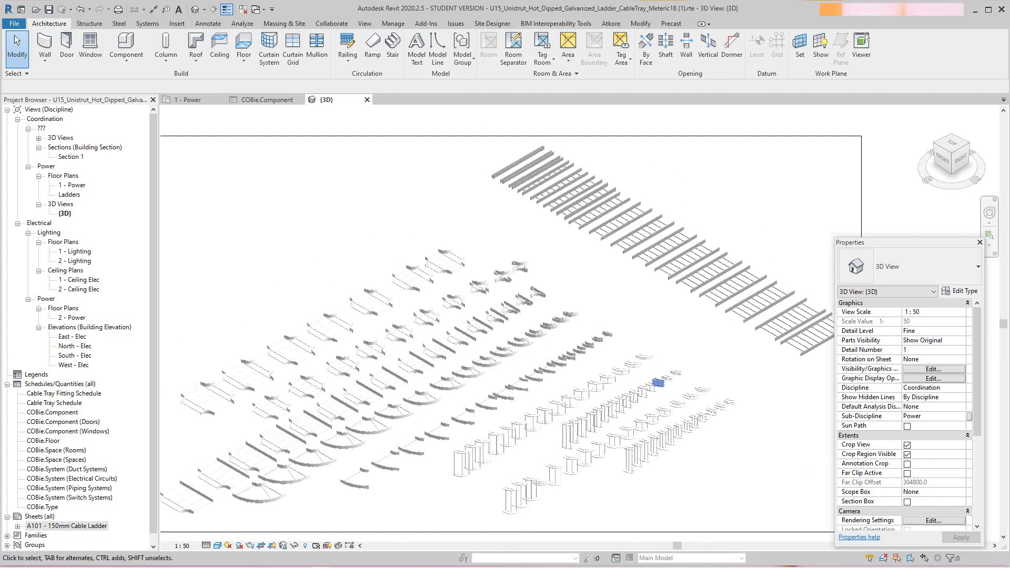
scroll(658, 382, "up", 4)
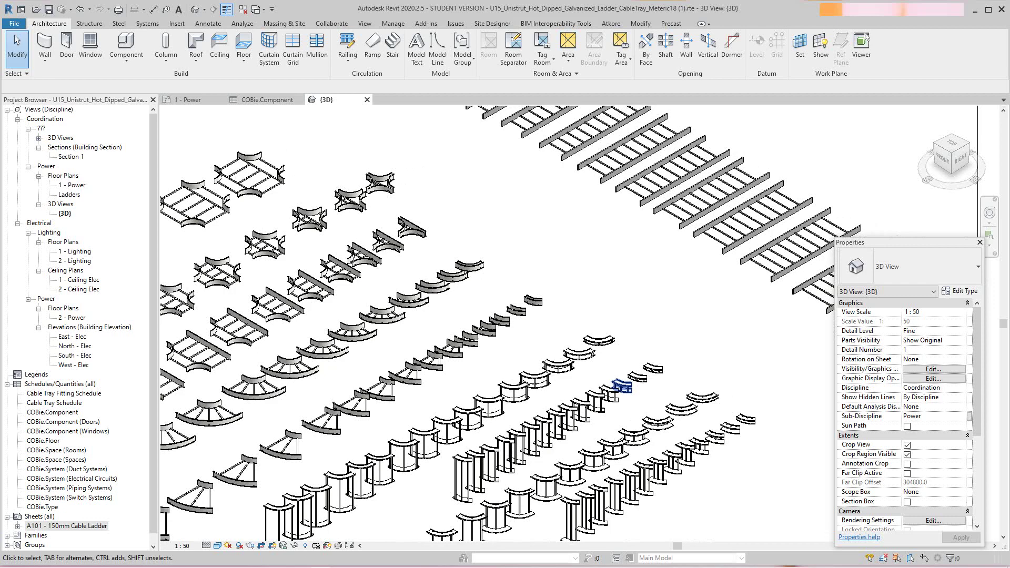
scroll(623, 387, "up", 3)
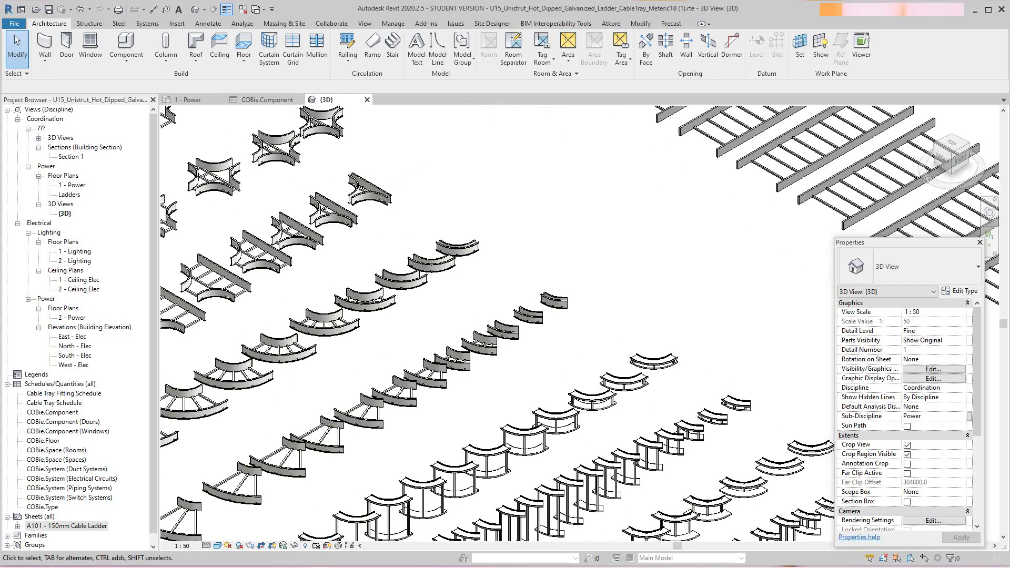
left_click(479, 342)
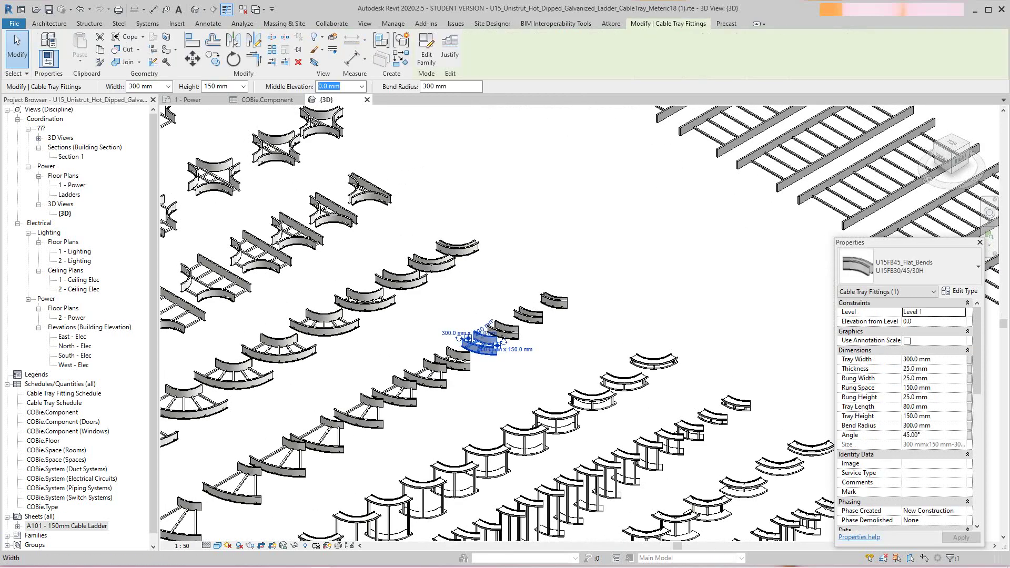
key("Escape")
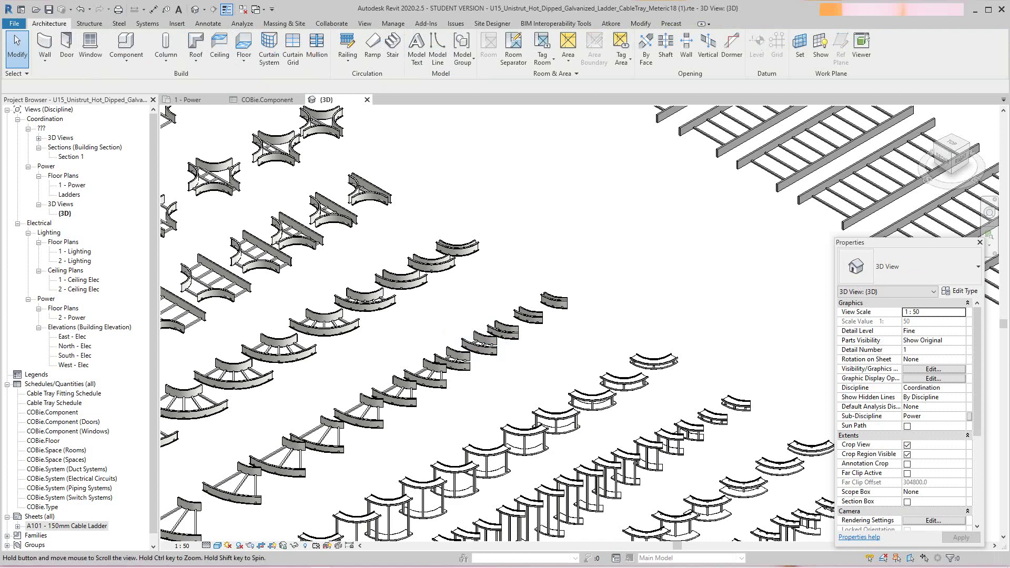
Step: Open the family of the 150 mm wide 90° outside riser for editing
middle_click_drag(664, 445, 594, 355)
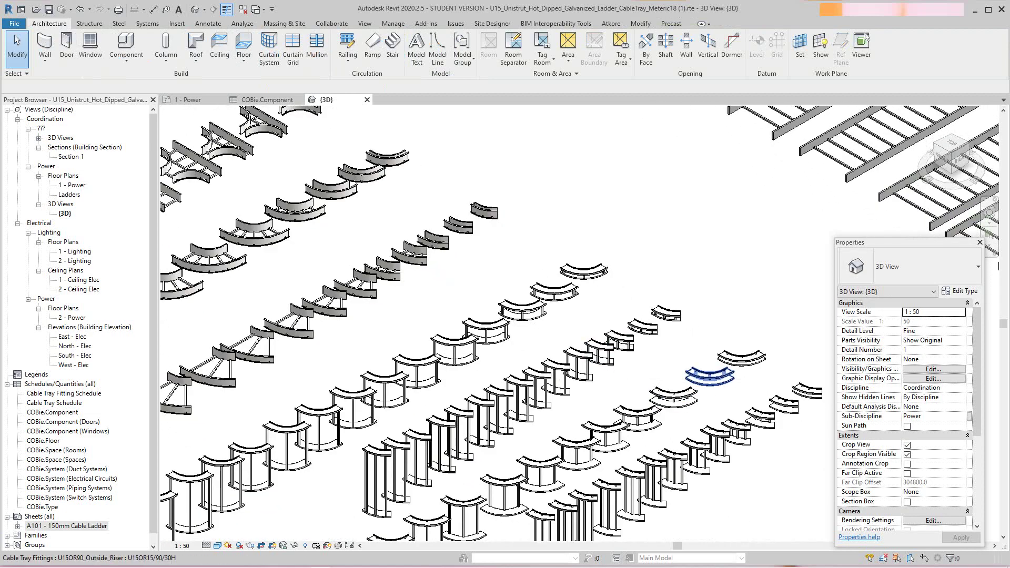
left_click(710, 376)
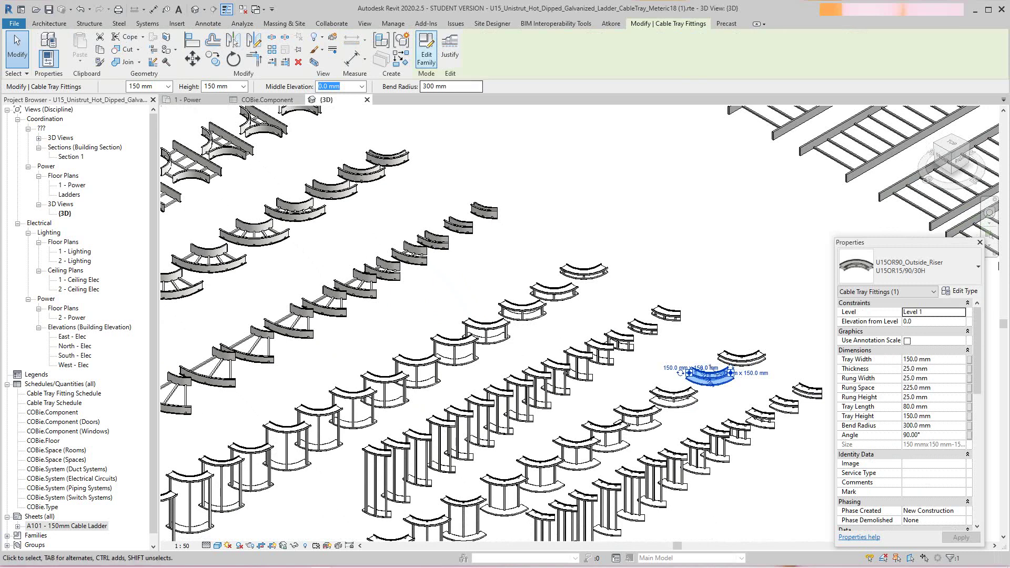
left_click(426, 50)
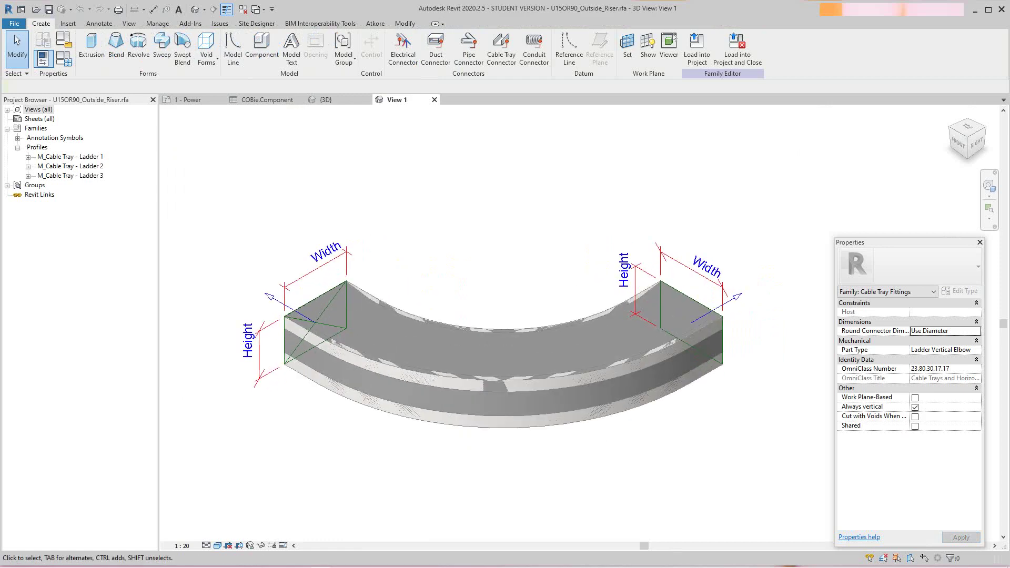
Step: Set the detail level of the riser family's 3D view to Fine
left_click(206, 546)
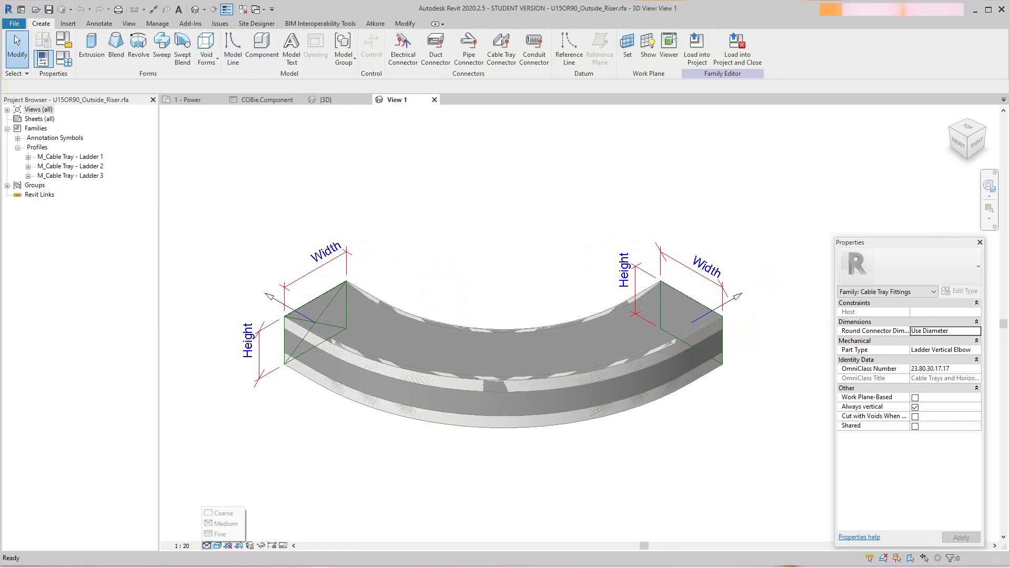
left_click(220, 534)
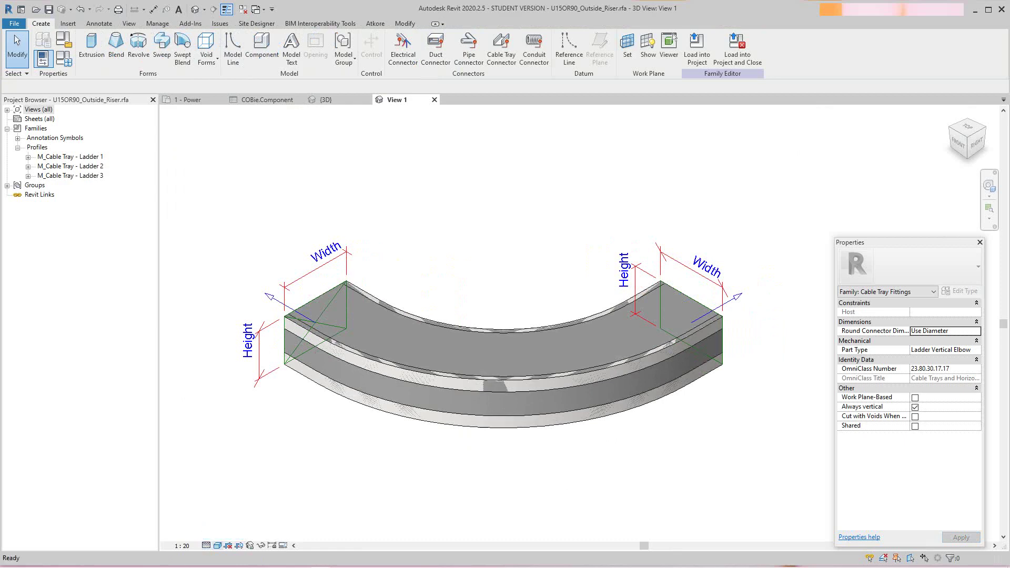
left_click(217, 545)
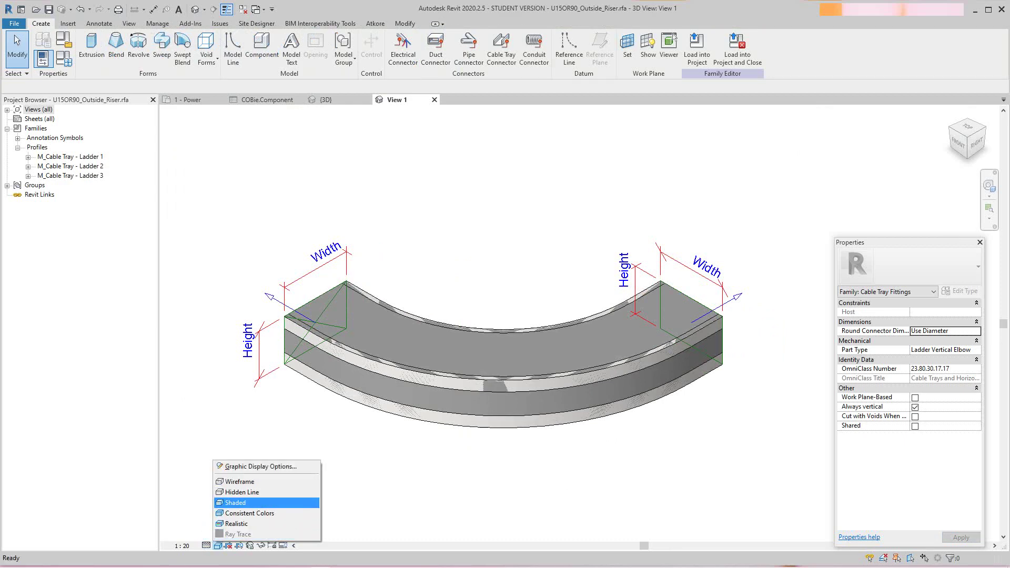
key("Escape")
Step: Temporarily hide the sweep that fills the riser body between the side rails
left_click(369, 407)
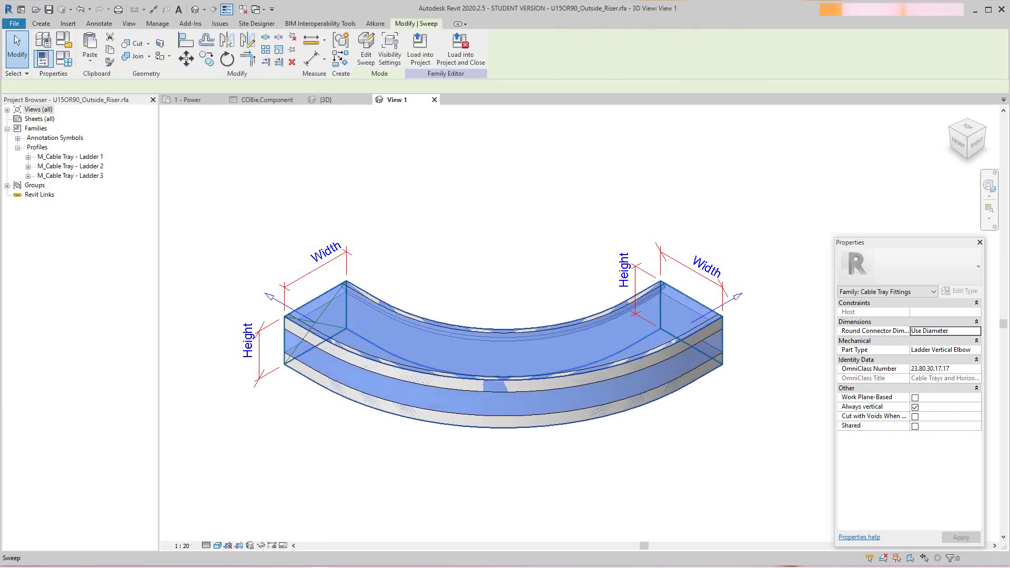
left_click(261, 545)
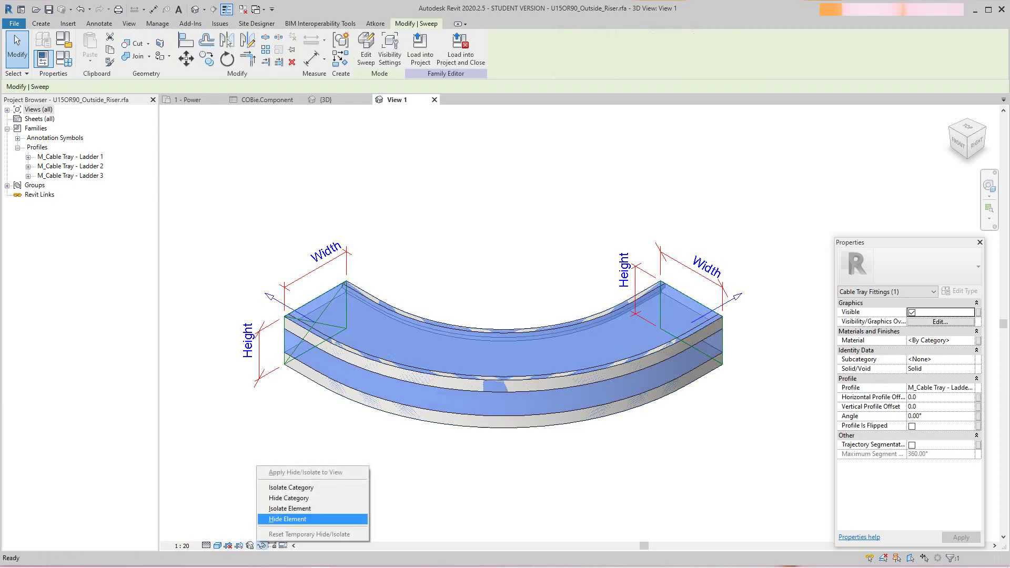
left_click(287, 519)
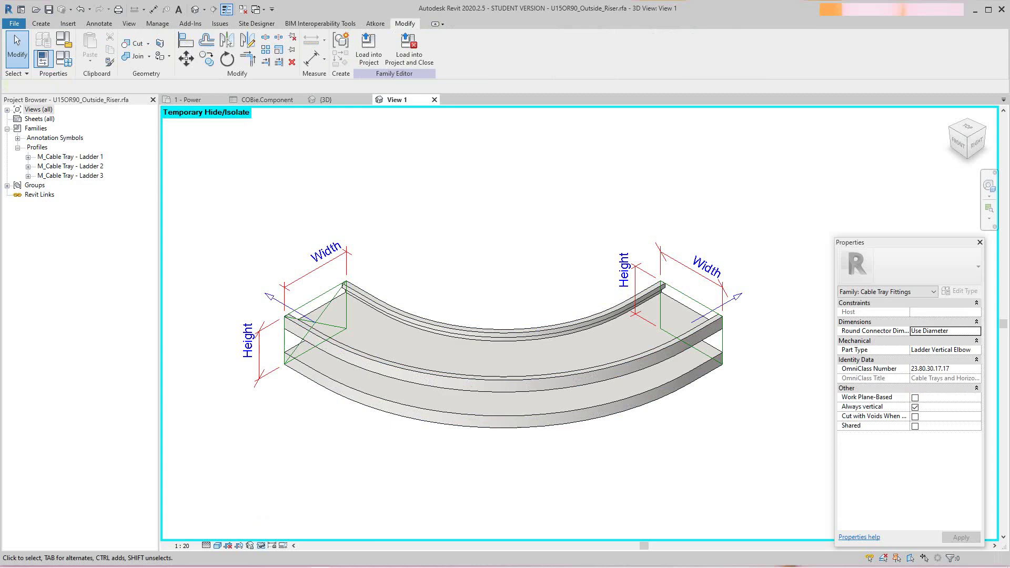
scroll(533, 440, "down", 2)
scroll(534, 440, "up", 3)
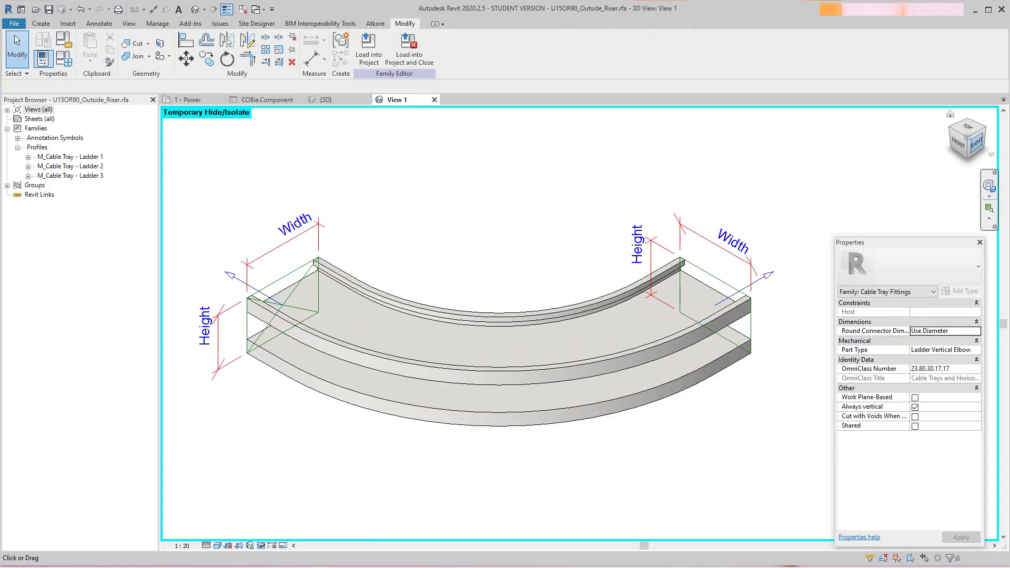
left_click_drag(977, 143, 953, 148)
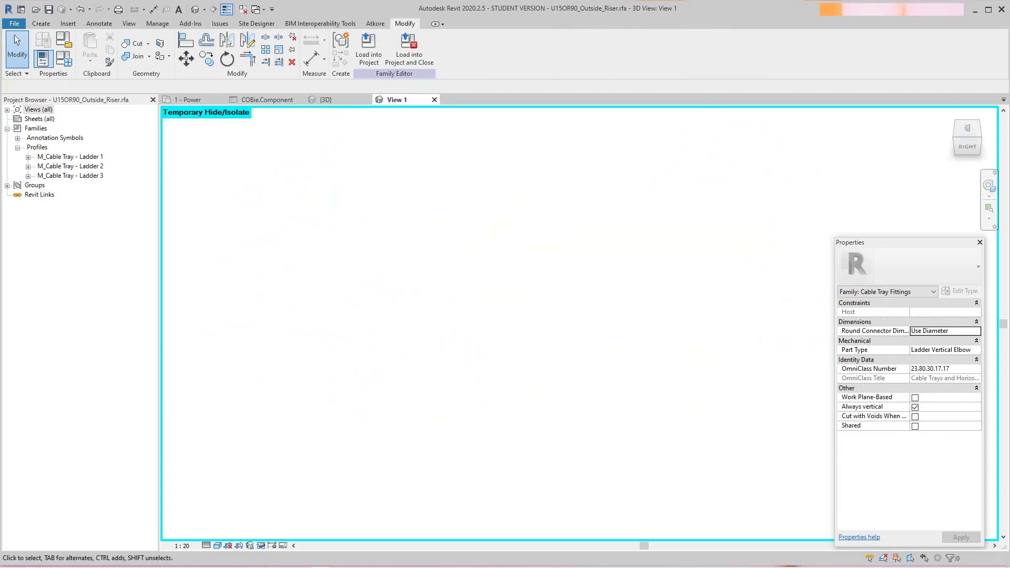
left_click(950, 114)
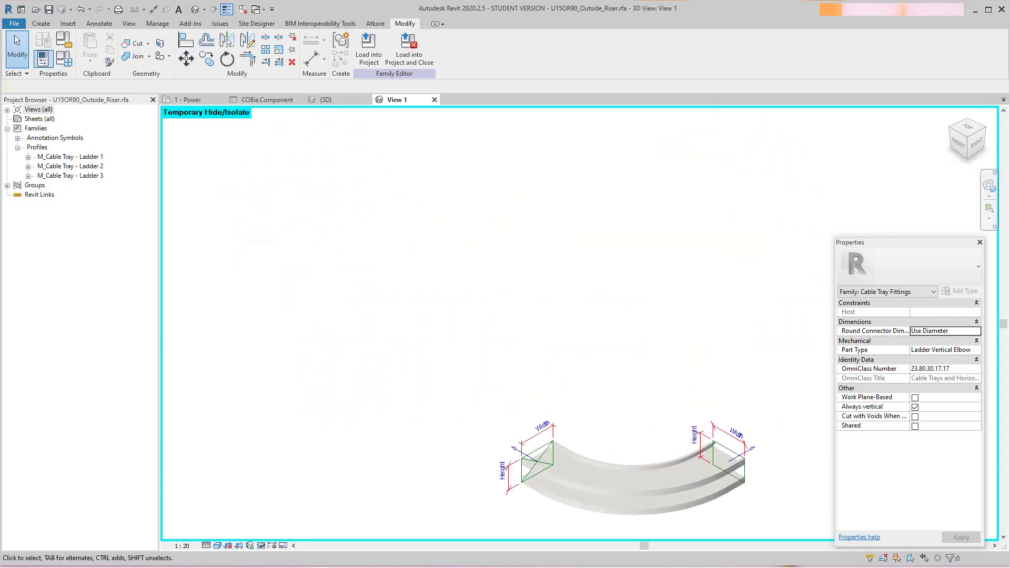
middle_click_drag(421, 421, 498, 360)
scroll(308, 345, "up", 1)
middle_click_drag(308, 345, 294, 271)
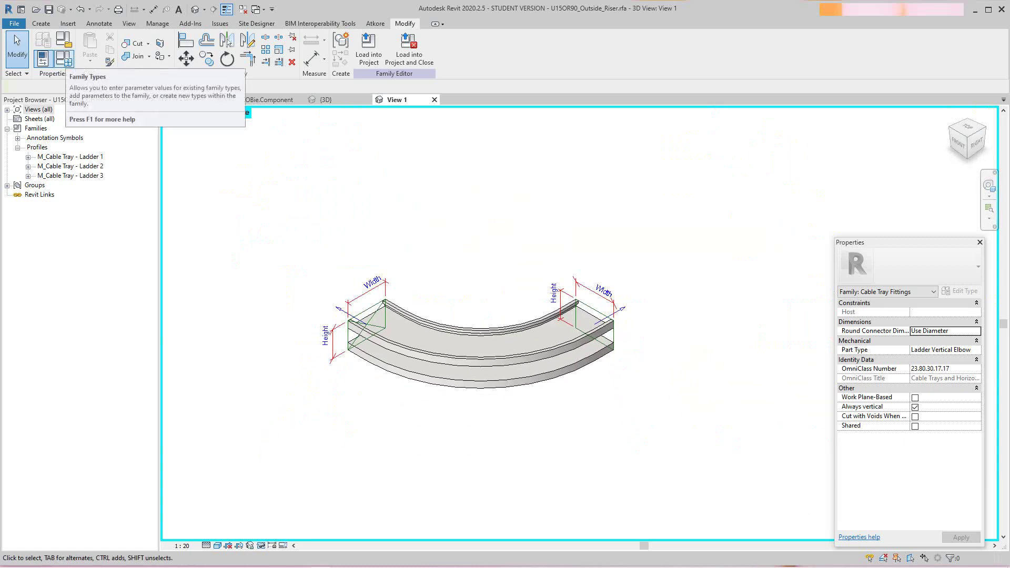
Step: Review the dimensions, formulas and identity data in the riser's family types
left_click(43, 58)
scroll(411, 348, "down", 5)
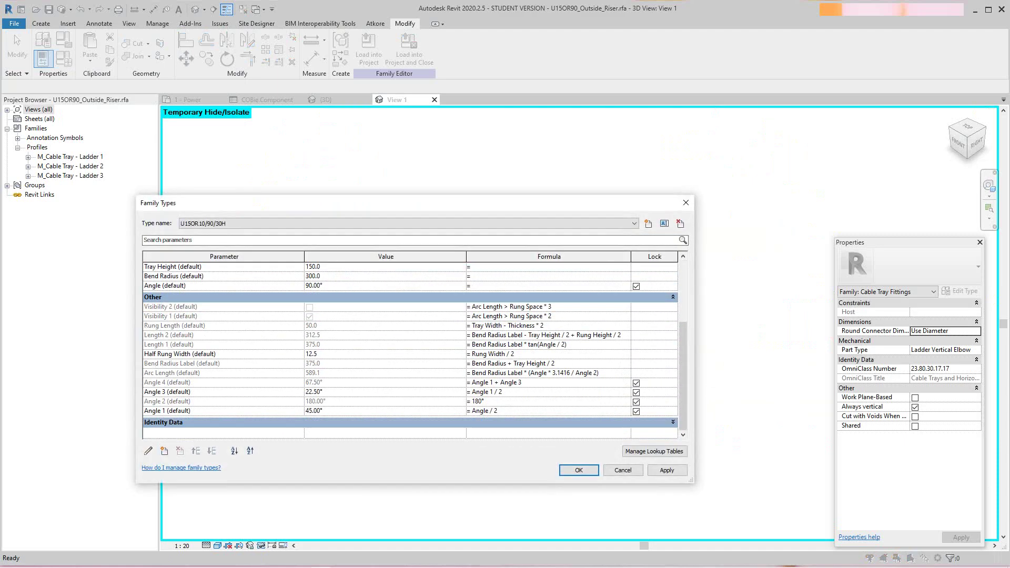
scroll(410, 348, "up", 5)
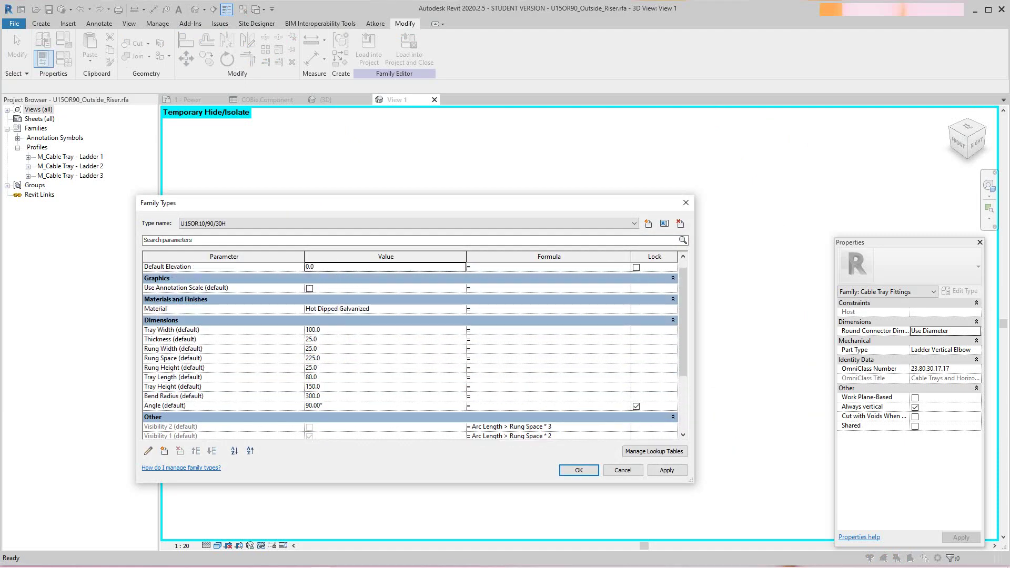
scroll(411, 347, "down", 4)
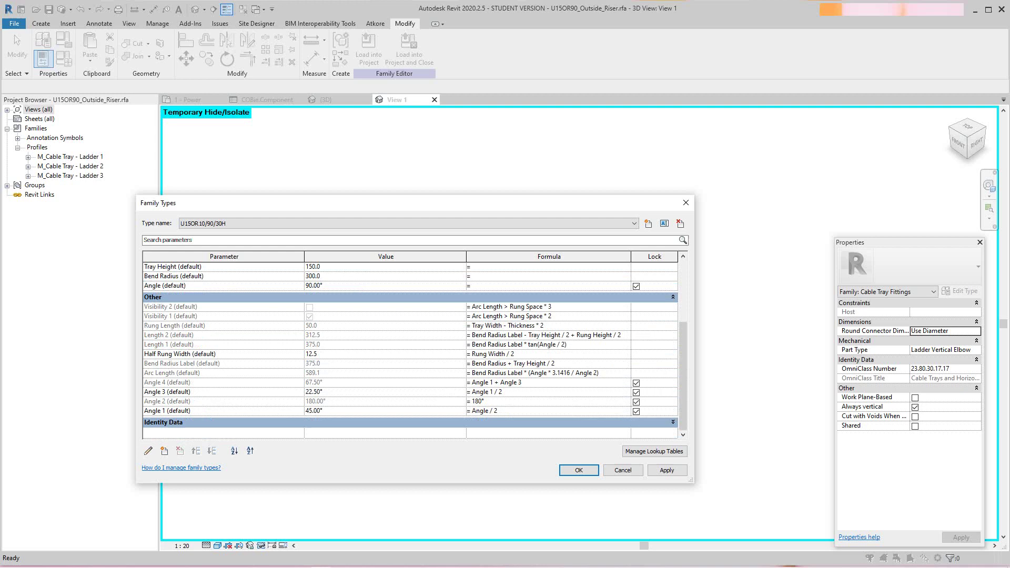
scroll(411, 347, "down", 4)
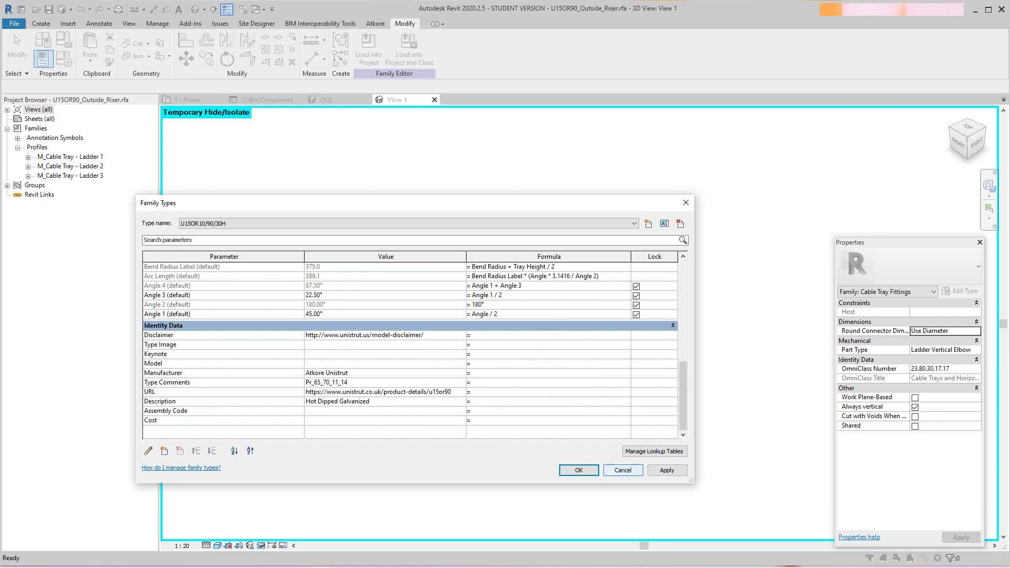
left_click(579, 470)
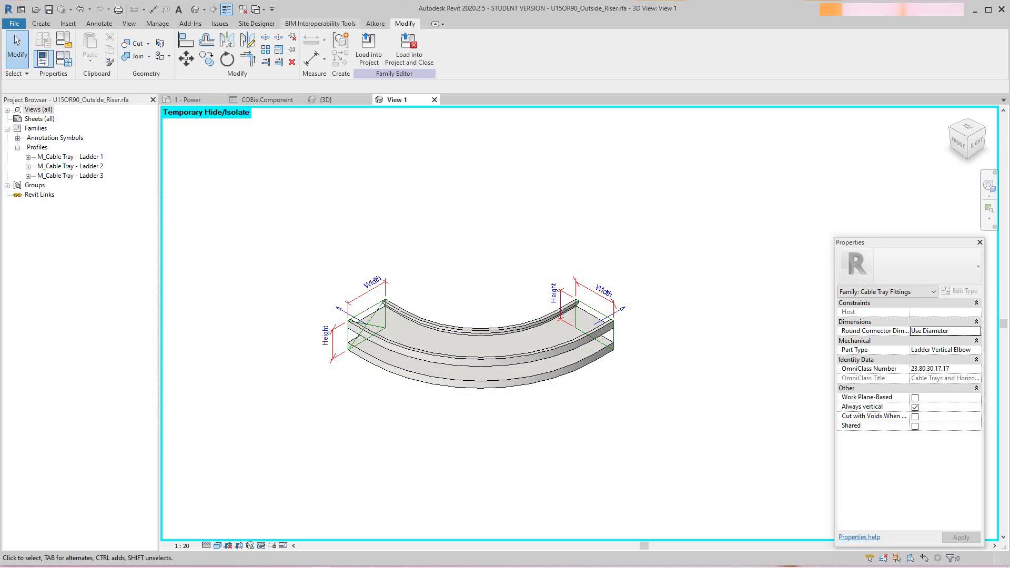
Step: Start the COBie Extension's Setup Families command for the outside riser family
left_click(320, 23)
scroll(368, 344, "up", 3)
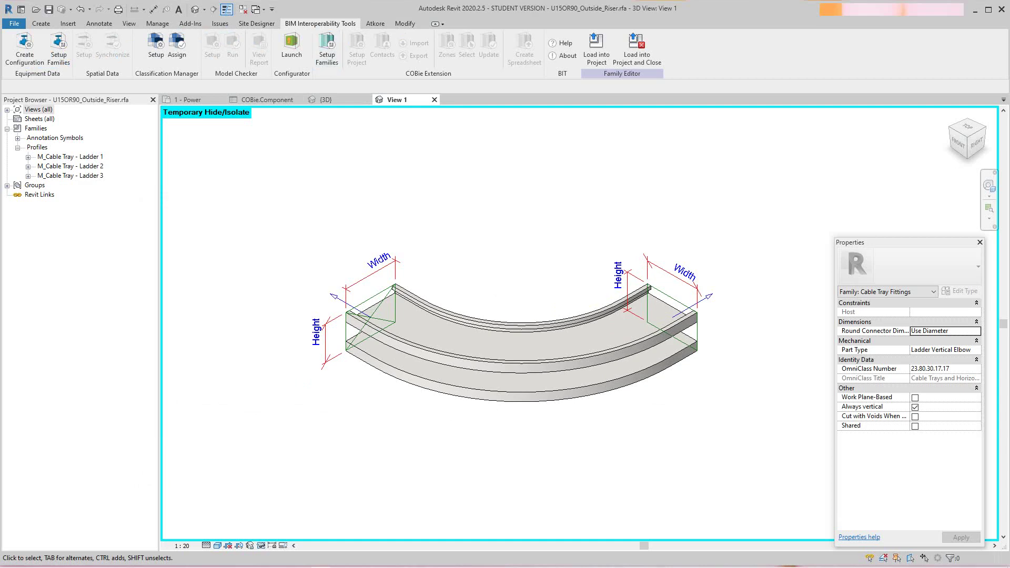
left_click(327, 50)
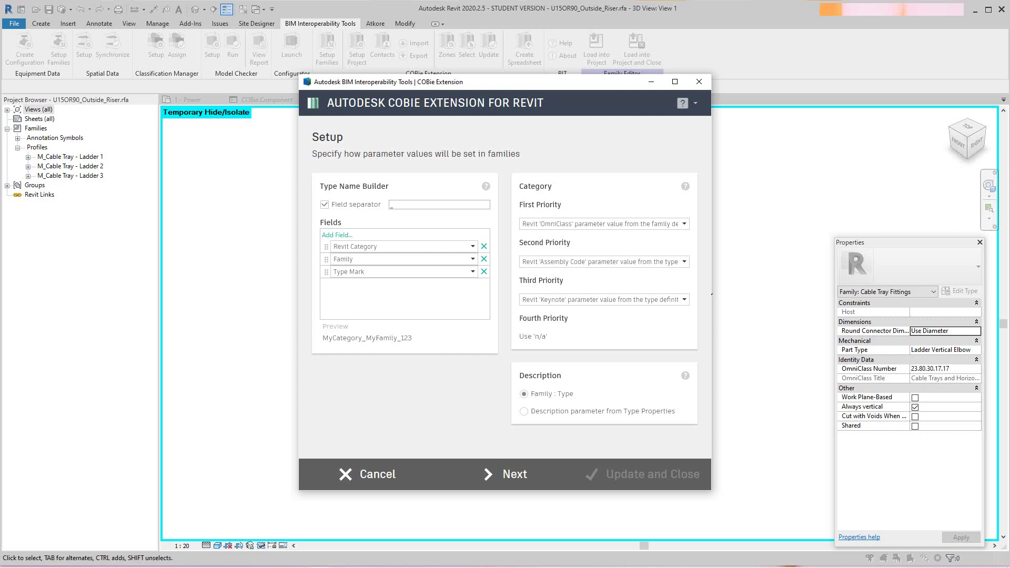
left_click(338, 235)
left_click(338, 236)
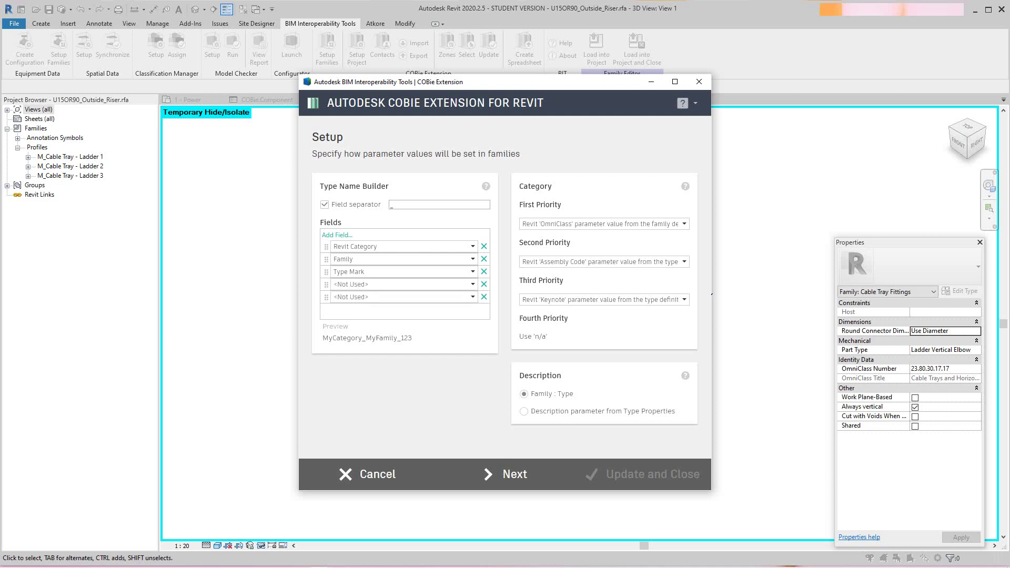
left_click(484, 285)
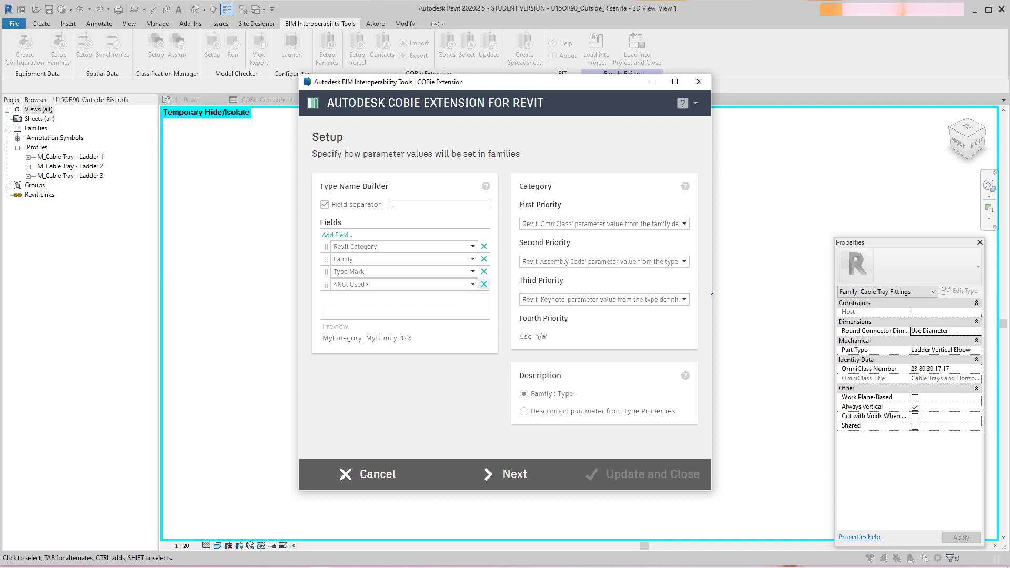
left_click(484, 284)
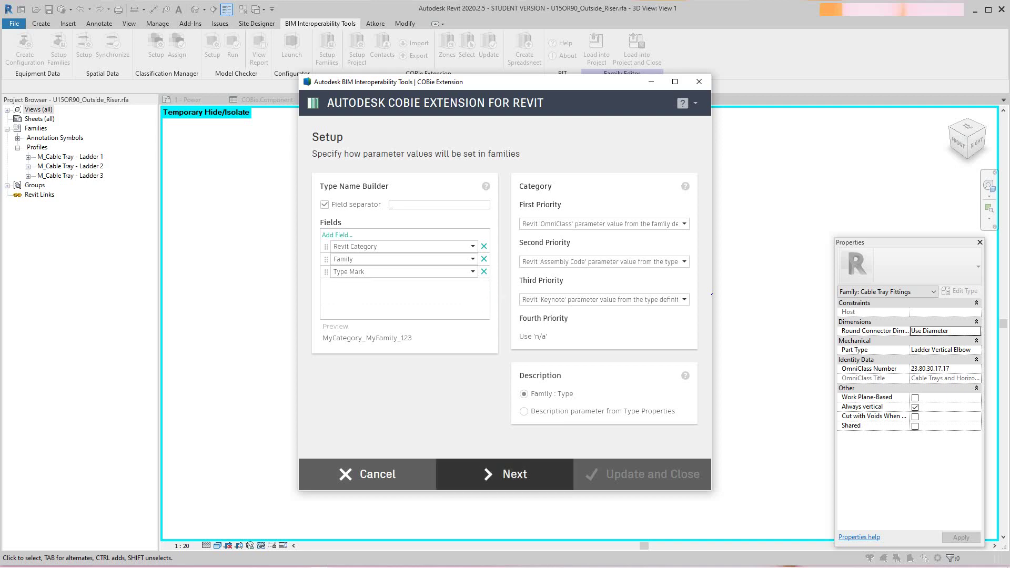
Step: Add the COBie Extension parameters to the current family file only, updating all Type fields, and finish the setup
left_click(505, 474)
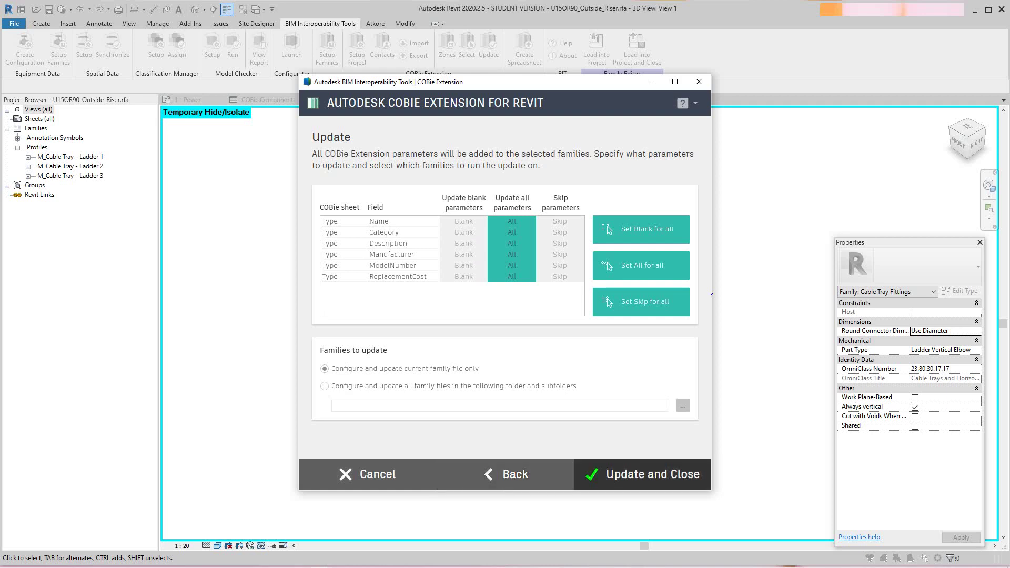
left_click(653, 474)
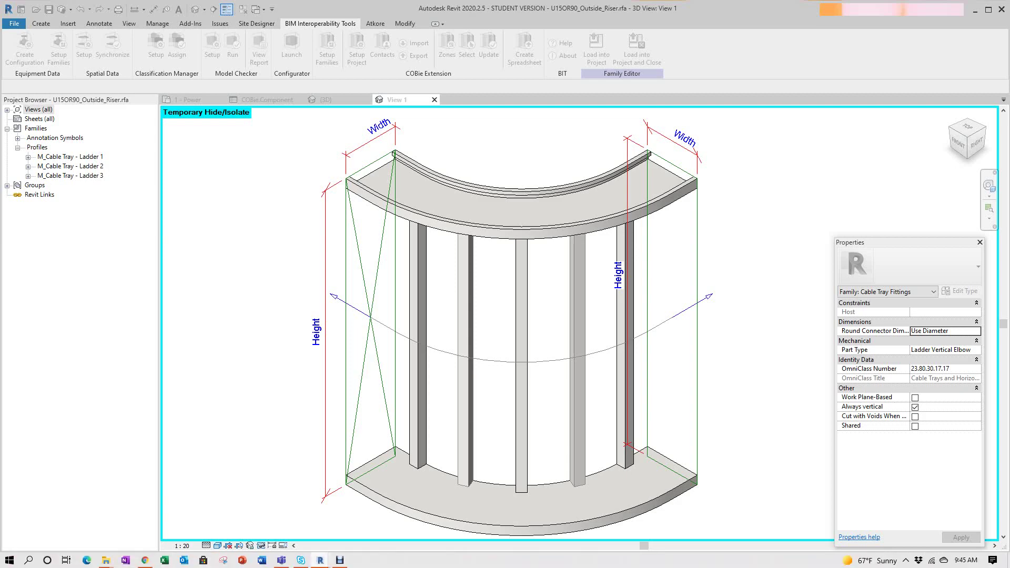
mouse_move(319, 561)
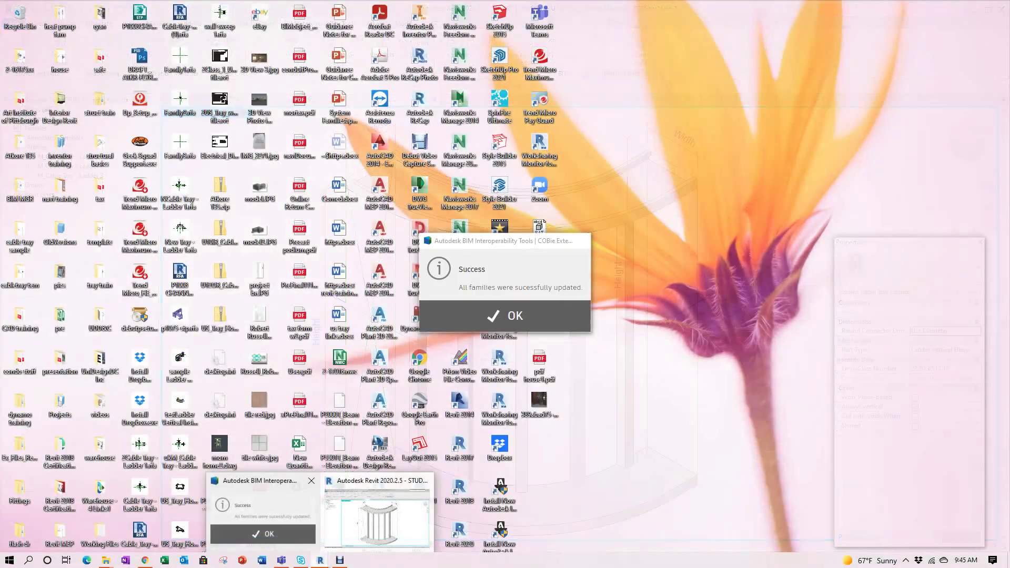
left_click(263, 513)
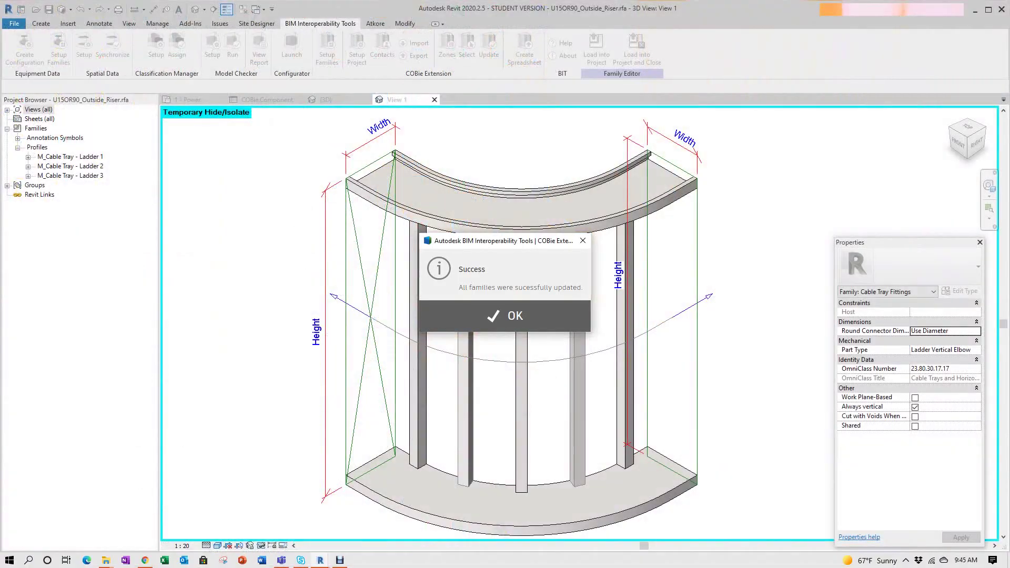
left_click(521, 315)
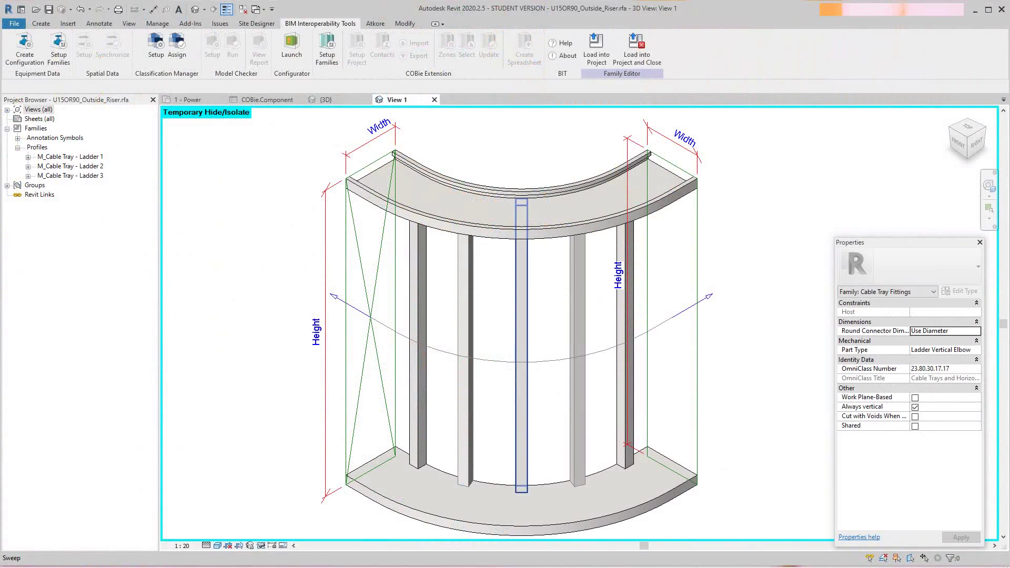
middle_click_drag(521, 315, 533, 355)
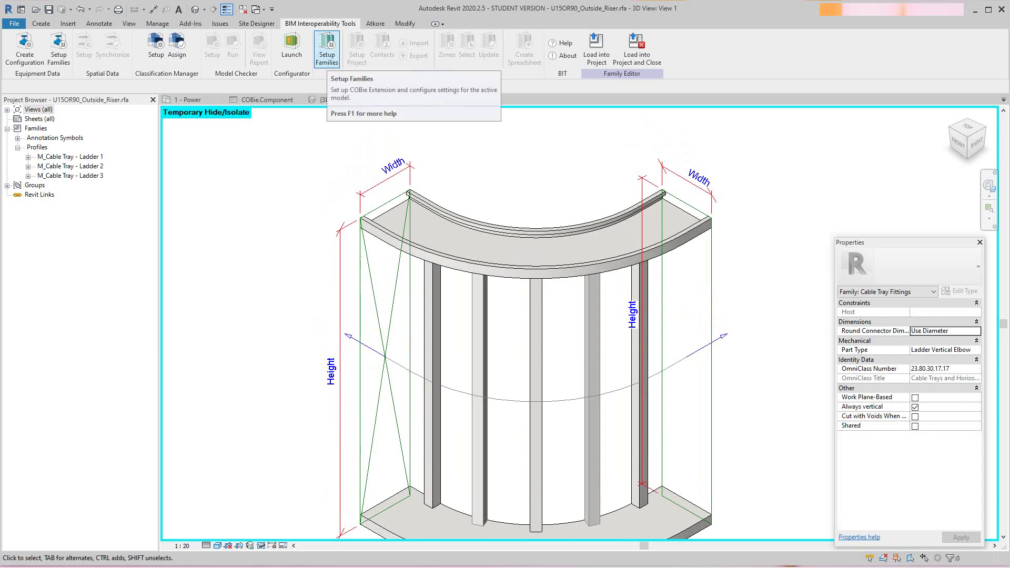
Step: Review the added COBie component and type parameters in the riser family's types
left_click(41, 23)
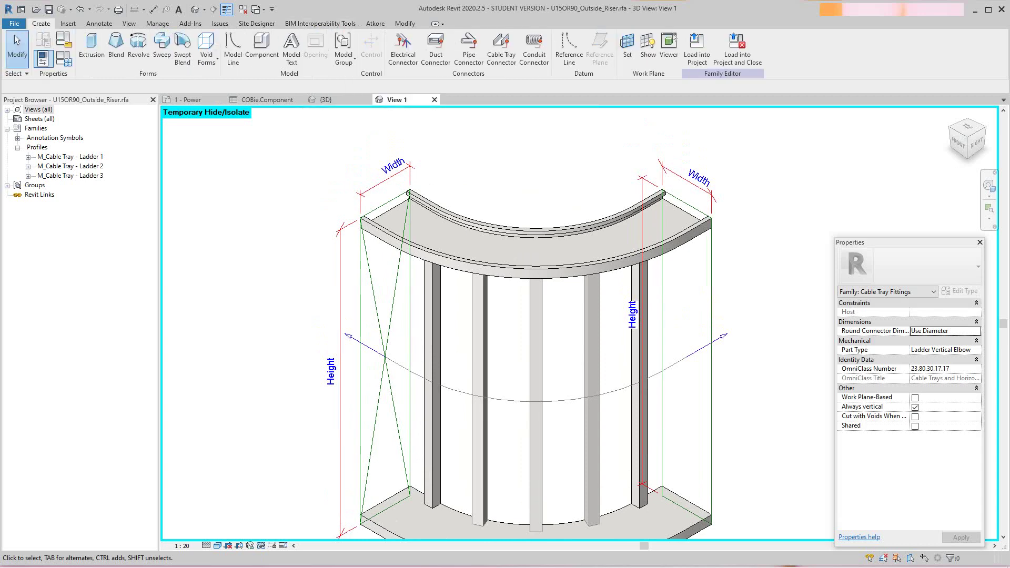
left_click(44, 58)
scroll(415, 351, "down", 5)
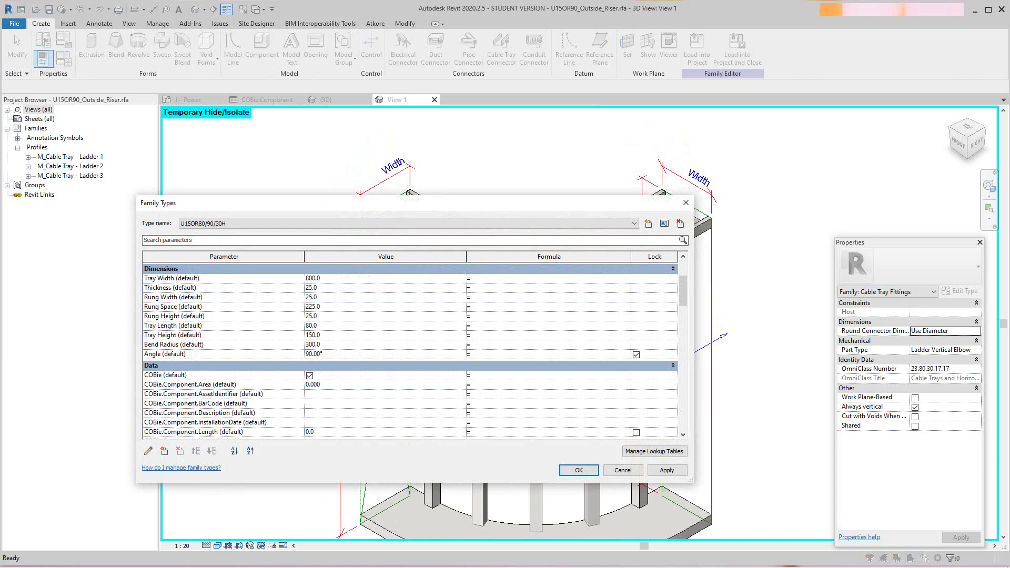
scroll(415, 351, "down", 10)
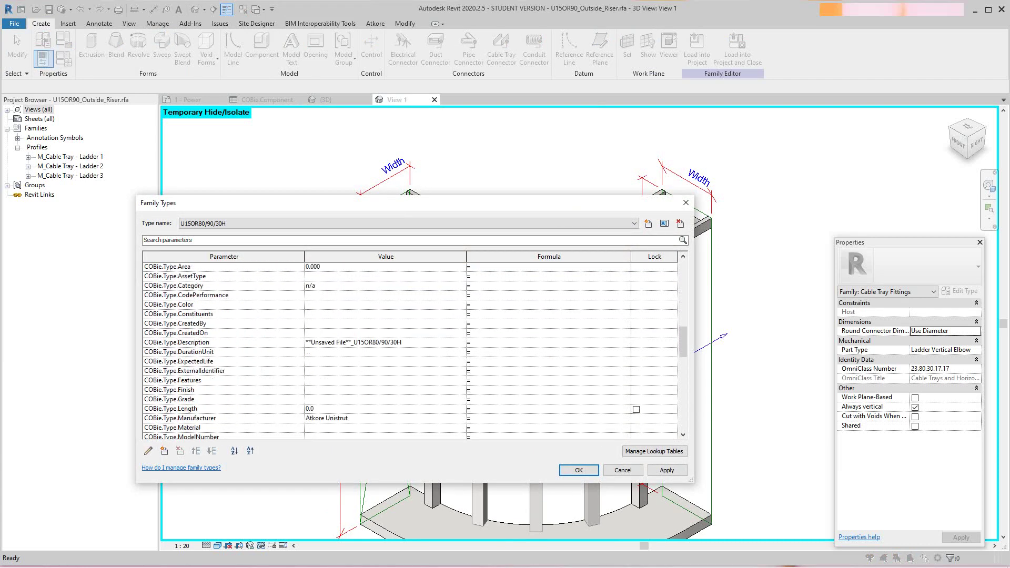
scroll(415, 350, "down", 3)
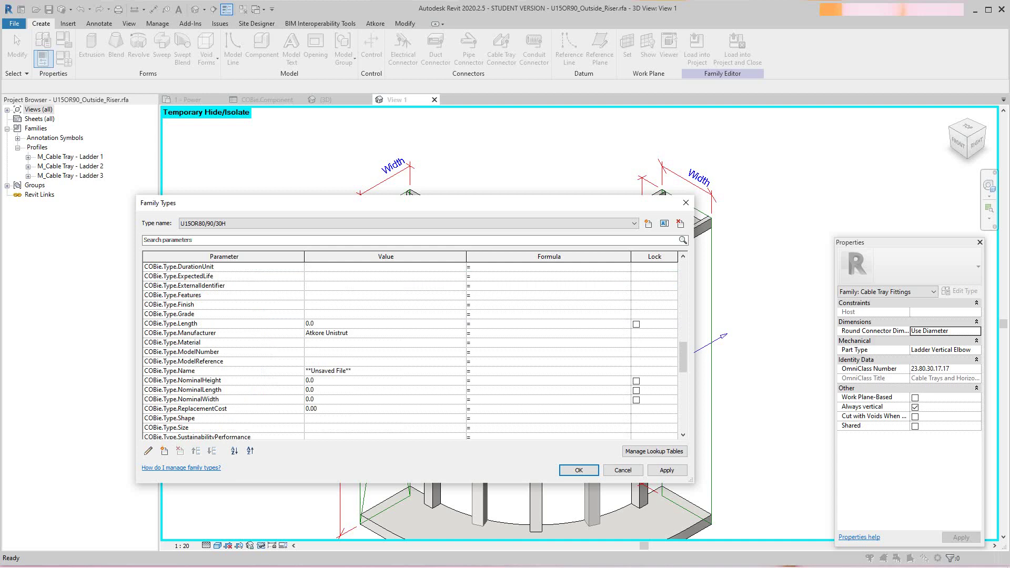
scroll(415, 352, "down", 8)
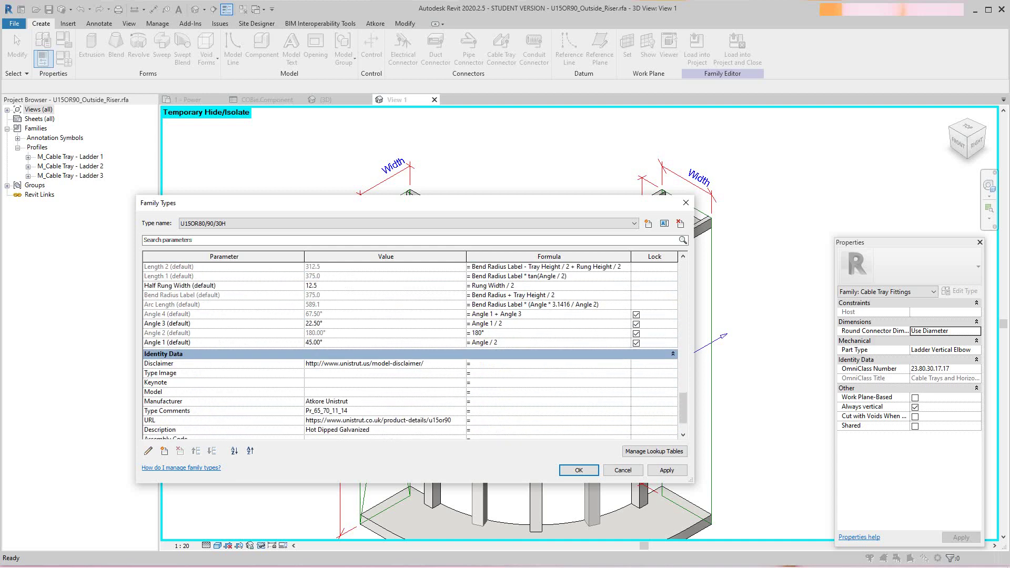
scroll(415, 352, "down", 1)
scroll(415, 352, "up", 12)
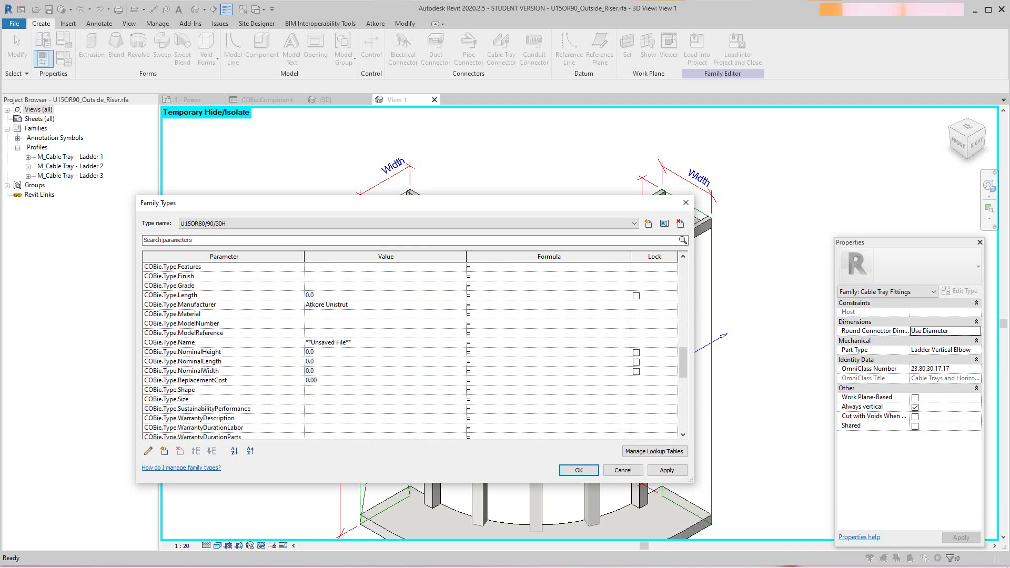
scroll(415, 352, "up", 4)
scroll(415, 352, "down", 10)
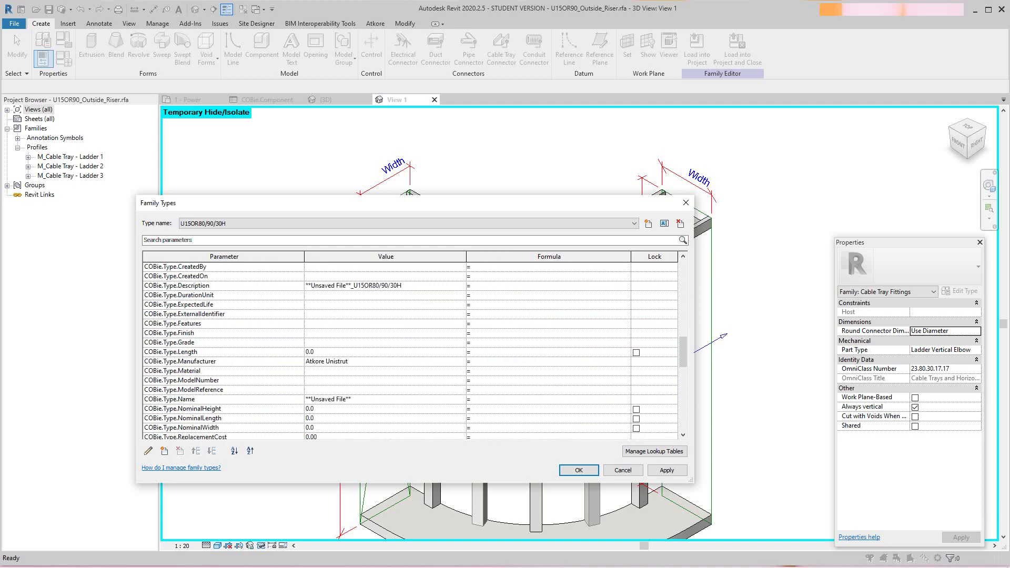
scroll(410, 352, "up", 2)
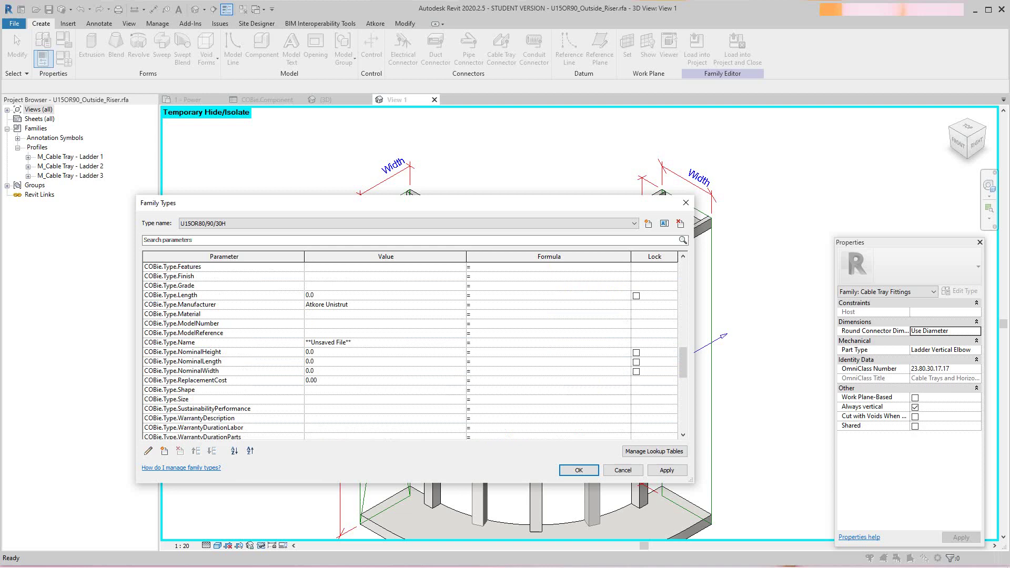
Step: Copy the Material value Hot Dipped Galvanized into COBie.Type.Material for type U15OR80/90/30H, apply it and close the family types
left_click(389, 314)
scroll(415, 352, "up", 12)
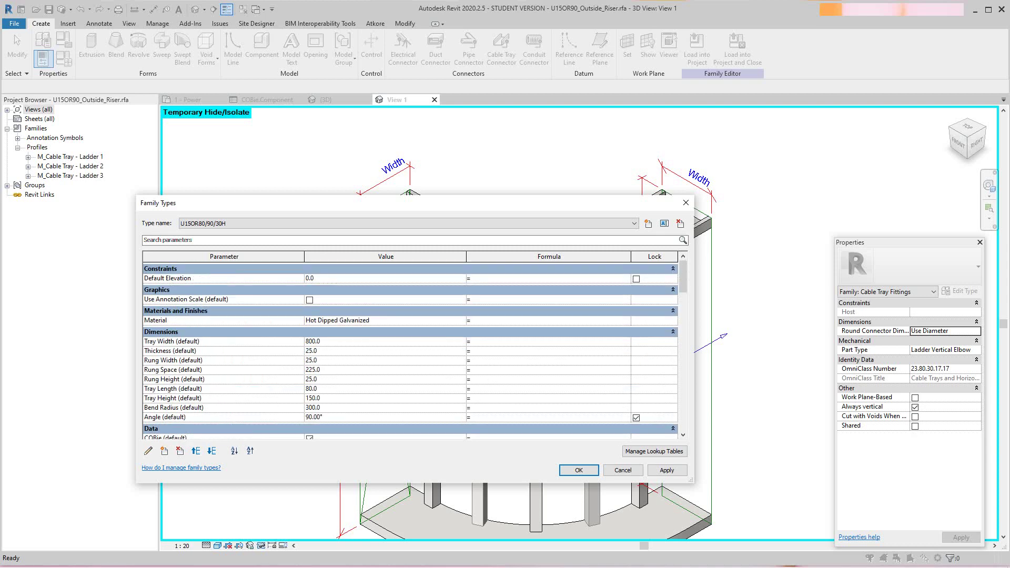
left_click(391, 321)
key("ctrl+c")
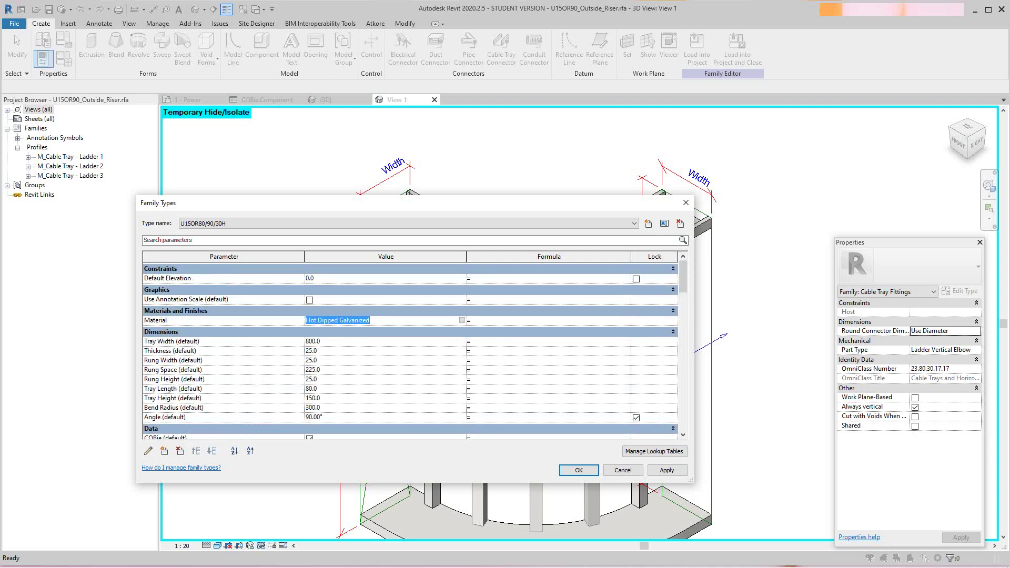
scroll(416, 351, "down", 10)
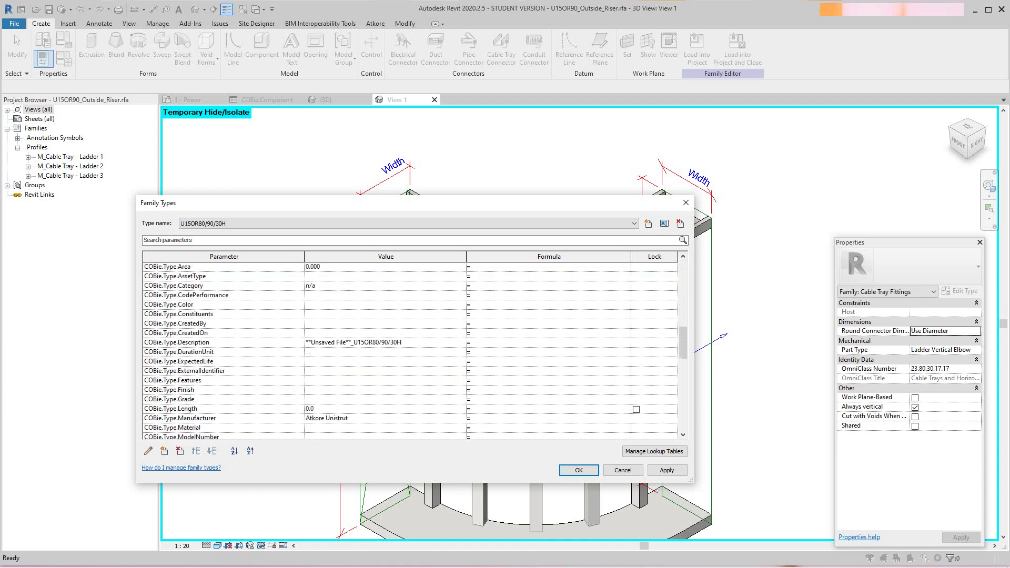
scroll(415, 351, "down", 3)
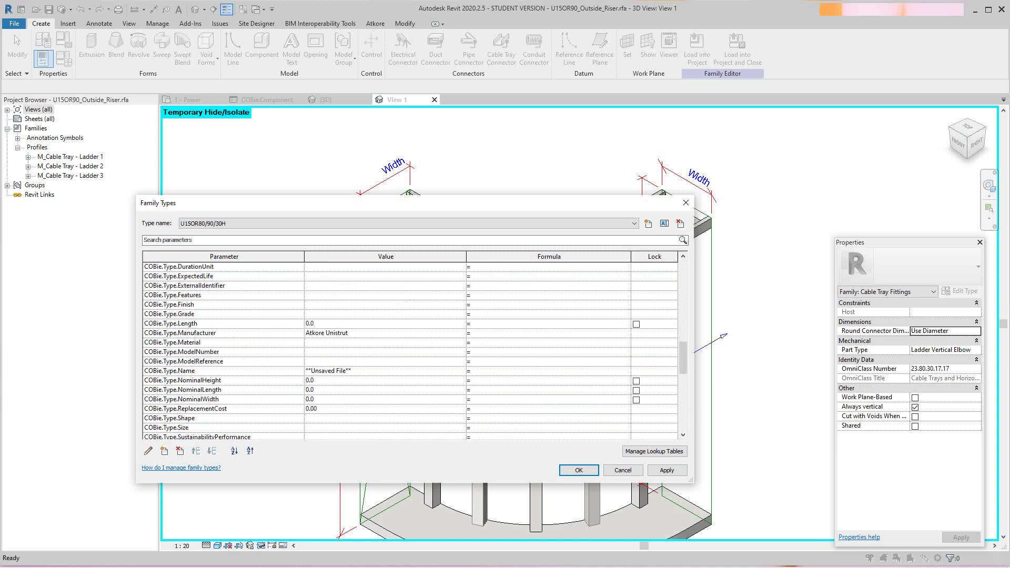
left_click(385, 343)
key("ctrl+v")
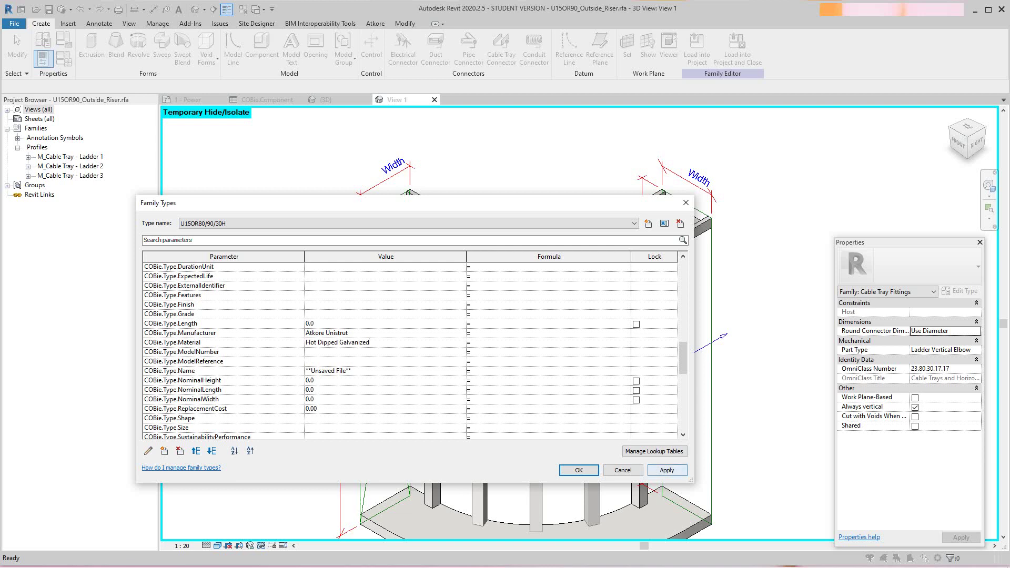
left_click(667, 470)
left_click(579, 470)
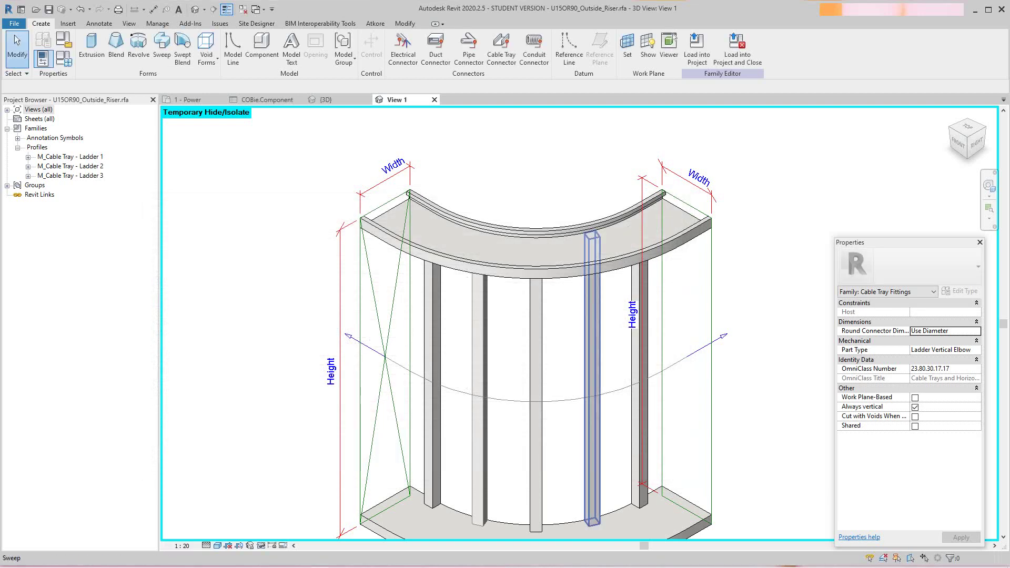
Step: Load the outside riser family into the cable ladder project, overwriting the existing version and its parameter values
scroll(445, 532, "down", 3)
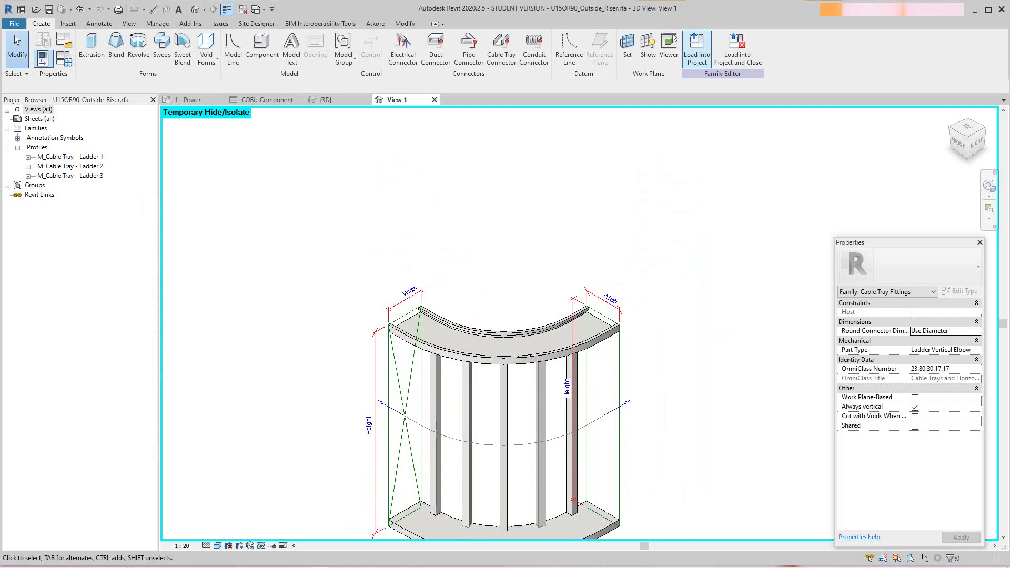
left_click(697, 48)
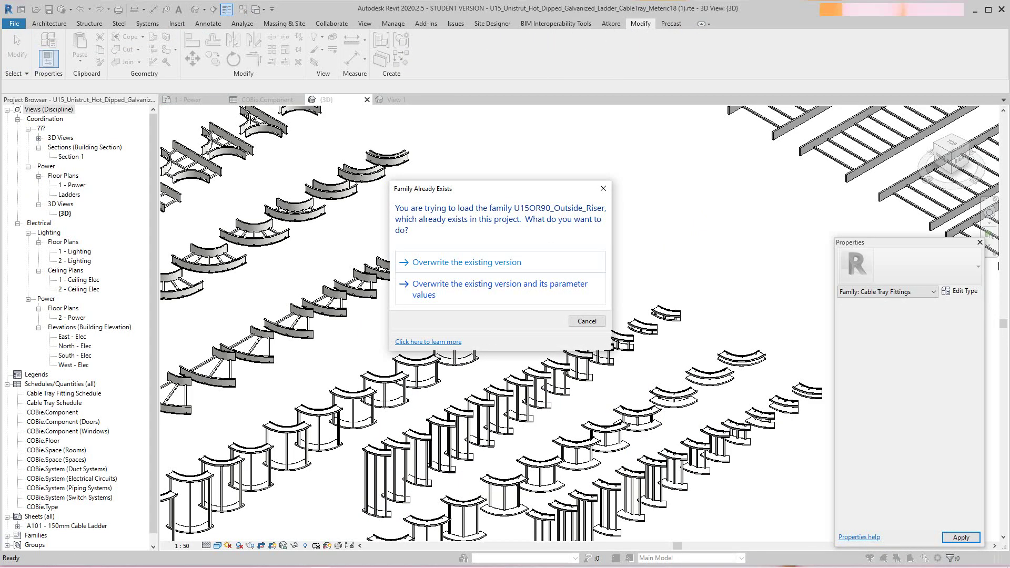
left_click(500, 290)
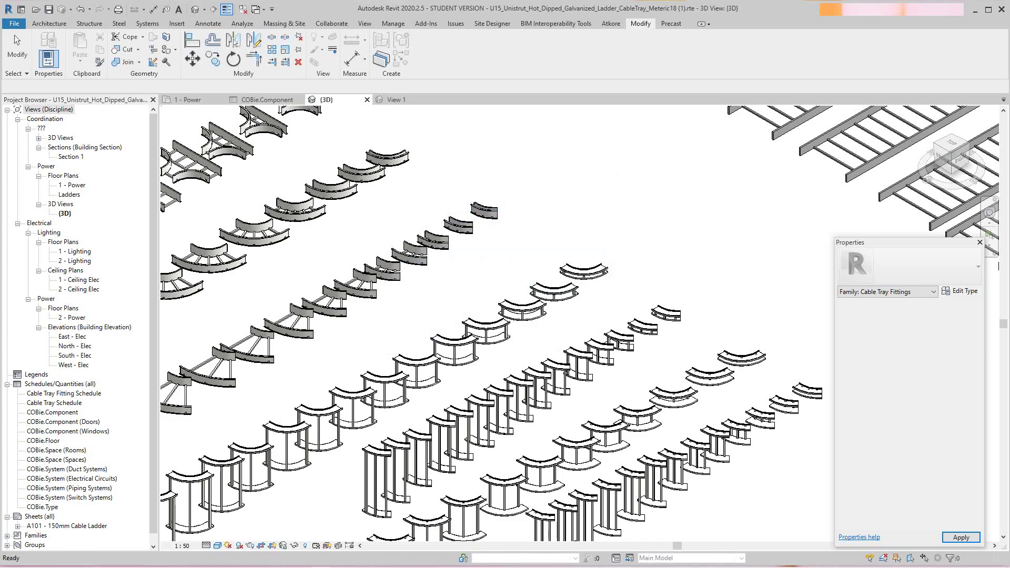
scroll(245, 303, "down", 5)
key("Escape")
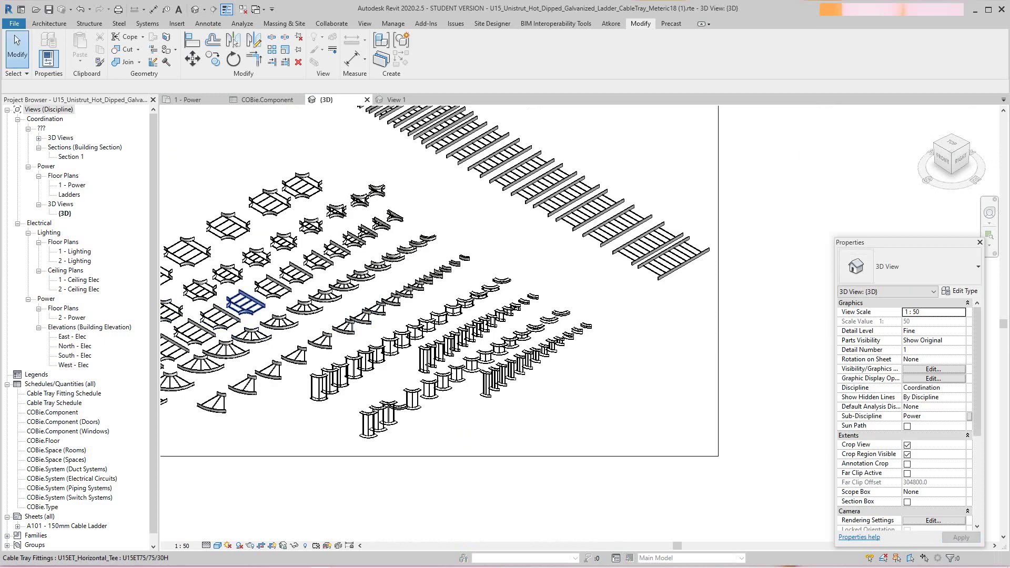
Step: Examine the outside riser entries in the COBie.Component schedule, comparing their COBie type values with the other fittings
left_click(267, 99)
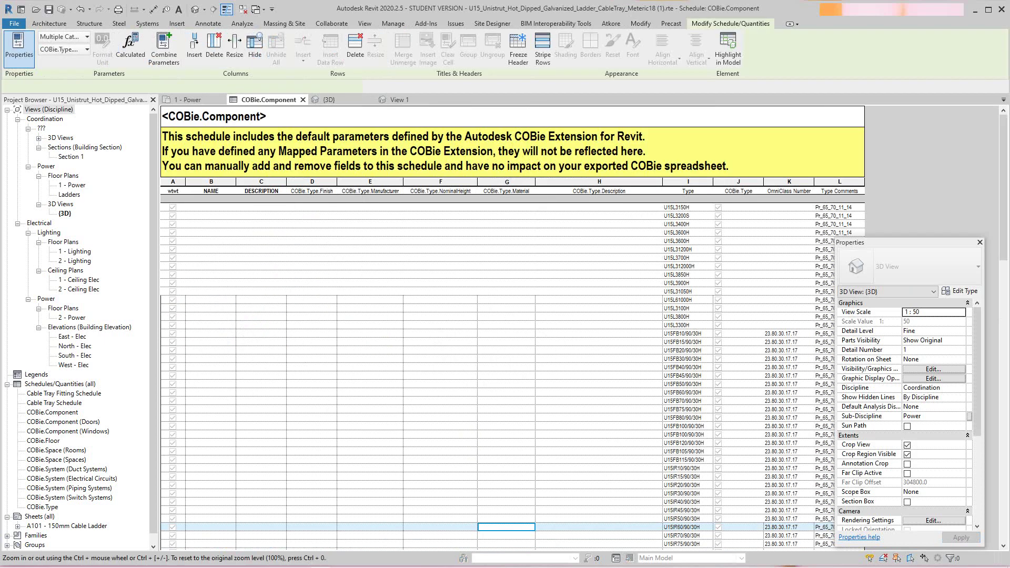
scroll(514, 326, "down", 10)
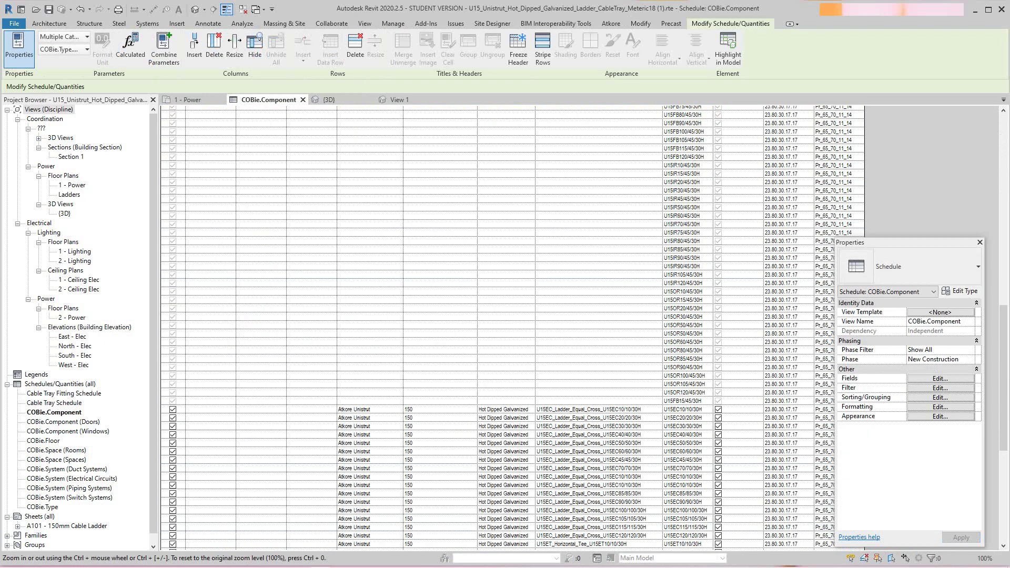
scroll(513, 327, "down", 10)
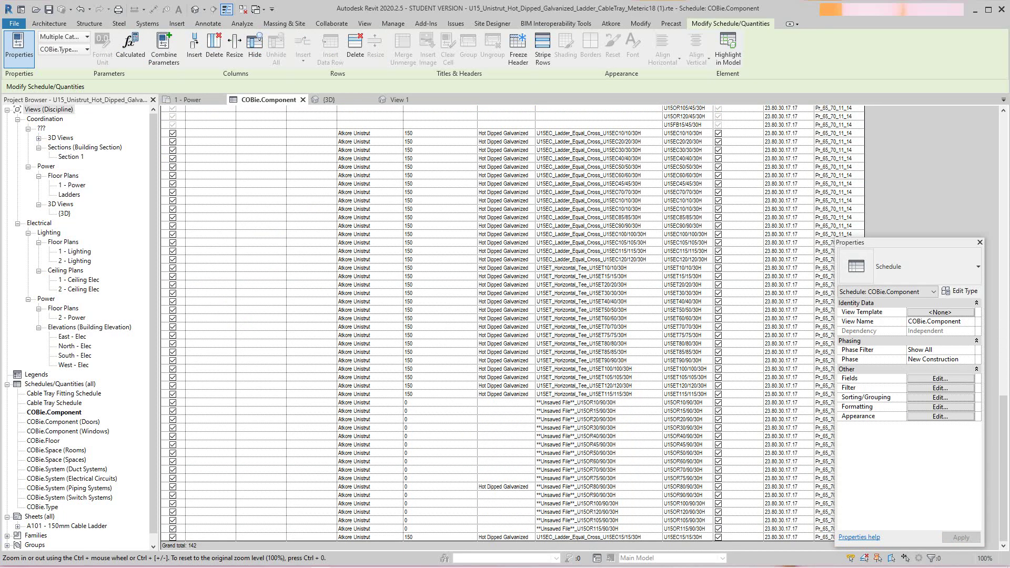
scroll(513, 326, "up", 15)
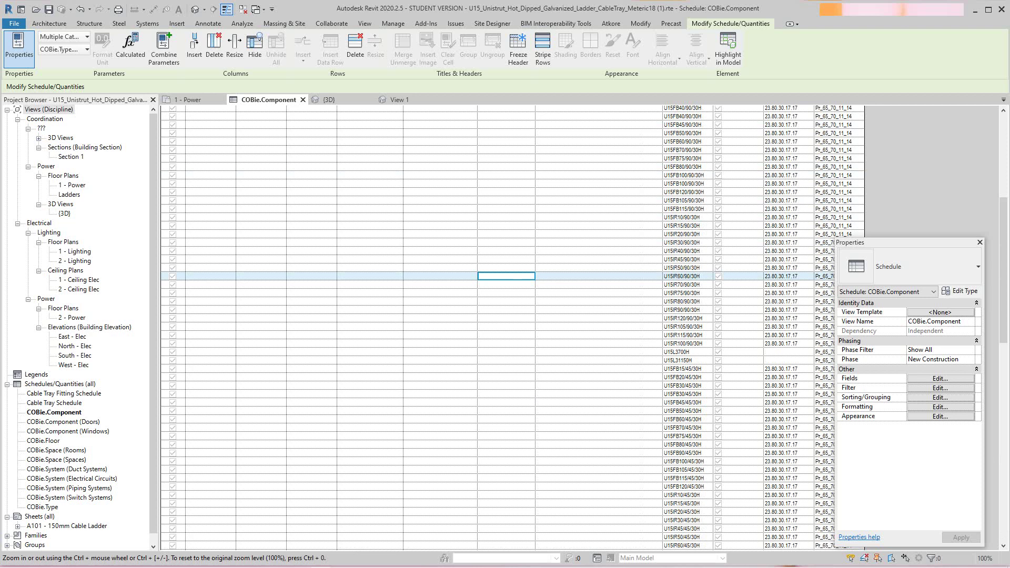
scroll(514, 326, "up", 2)
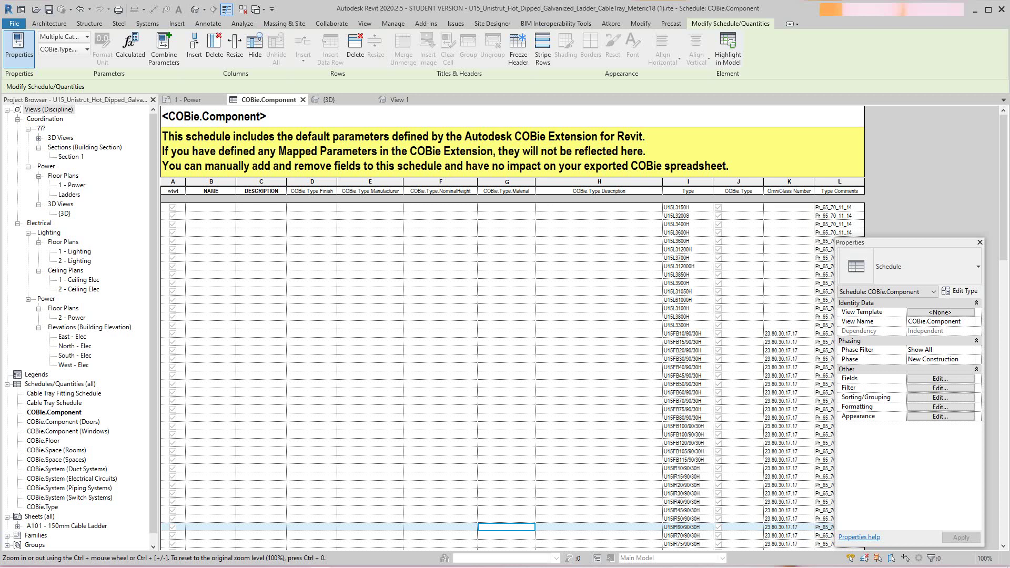
scroll(514, 326, "down", 15)
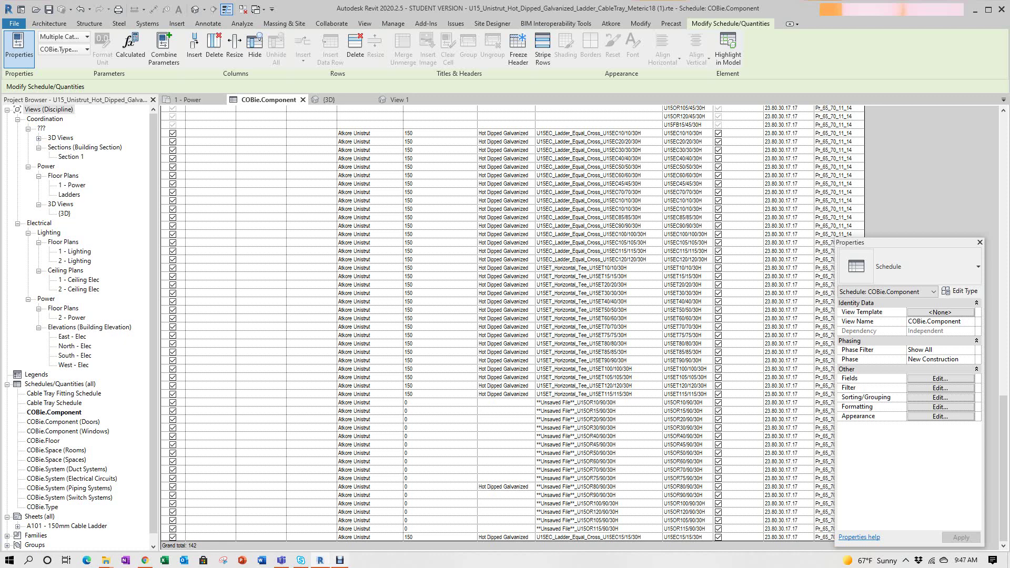
left_click(339, 560)
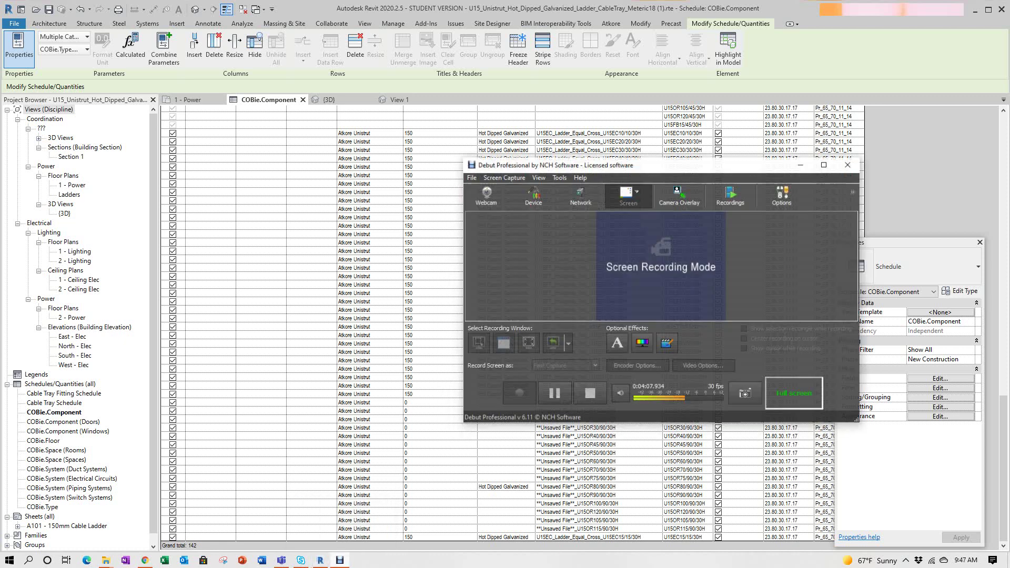